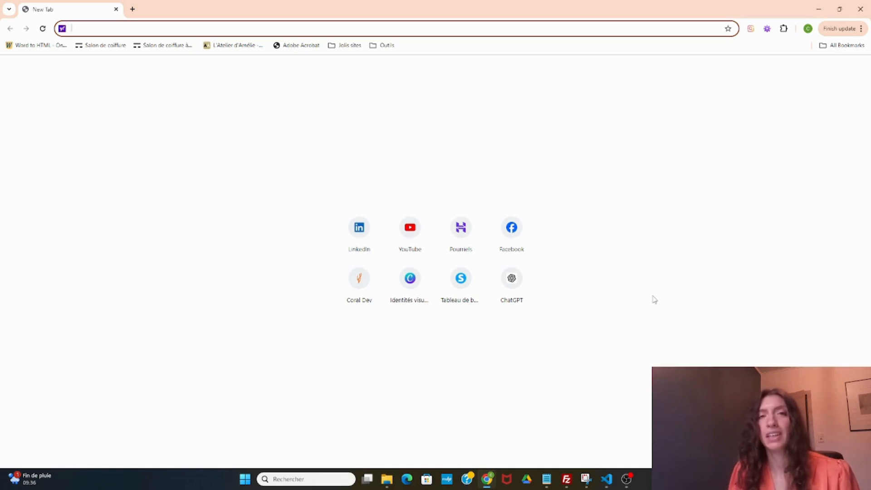
Switch to the Notepad notes and review the section, métier and colour lists and the prompt built from them.
key("alt+Tab")
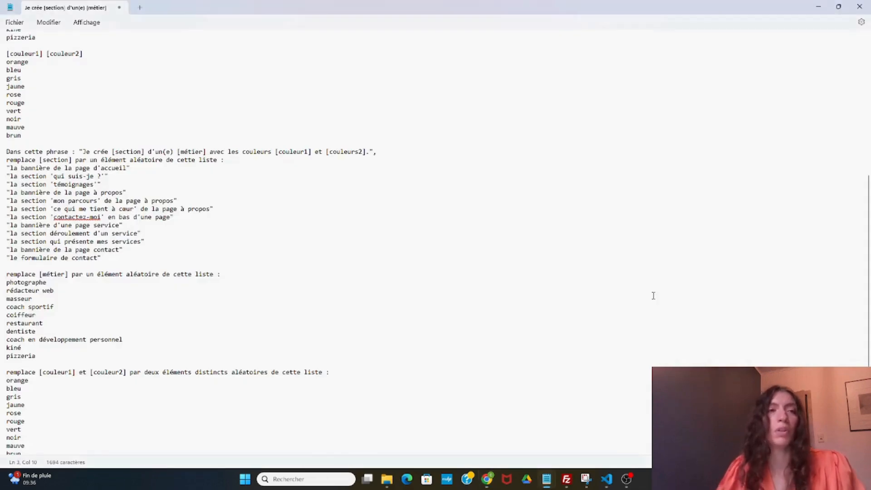
scroll(641, 311, "up", 10)
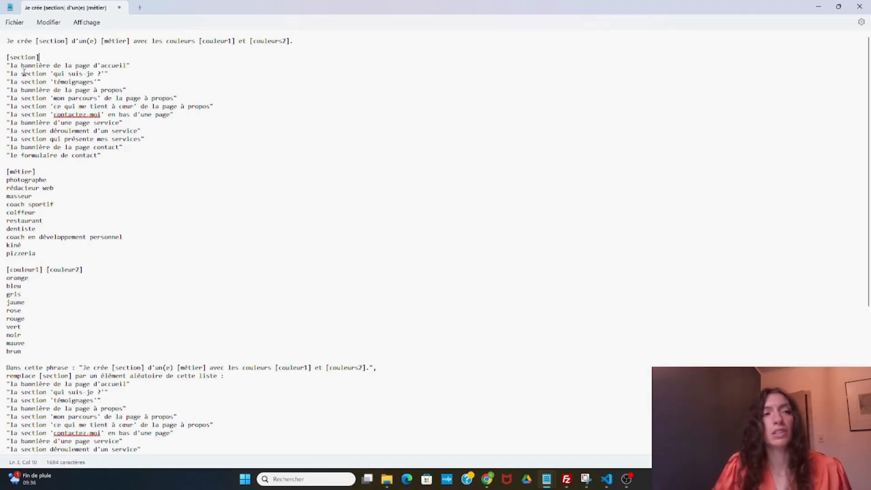
left_click_drag(14, 64, 115, 152)
left_click(119, 161)
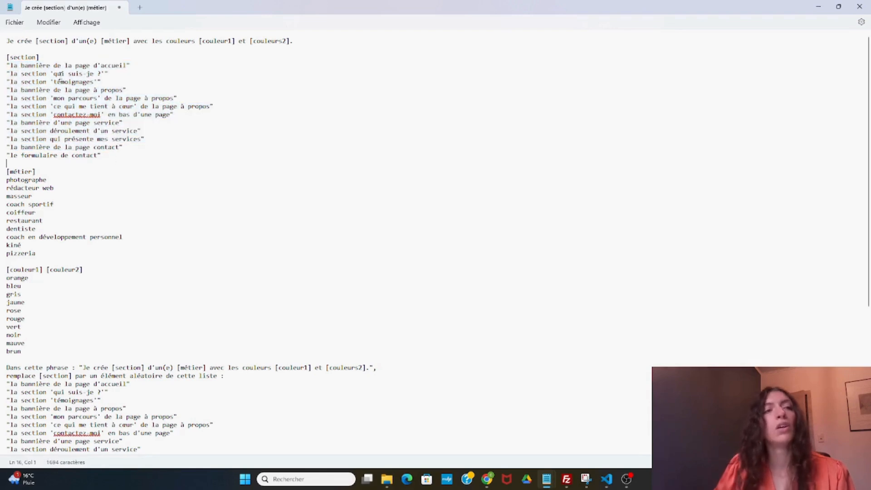
scroll(55, 189, "down", 1)
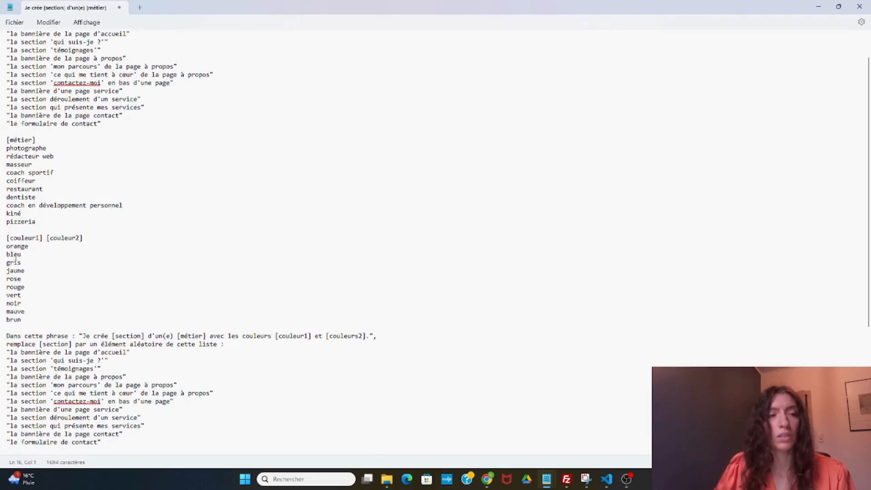
scroll(15, 256, "up", 1)
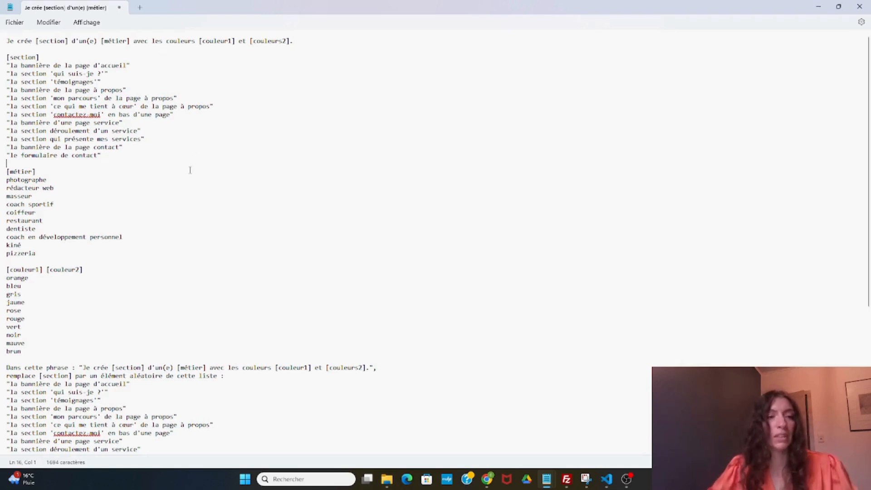
scroll(188, 169, "down", 9)
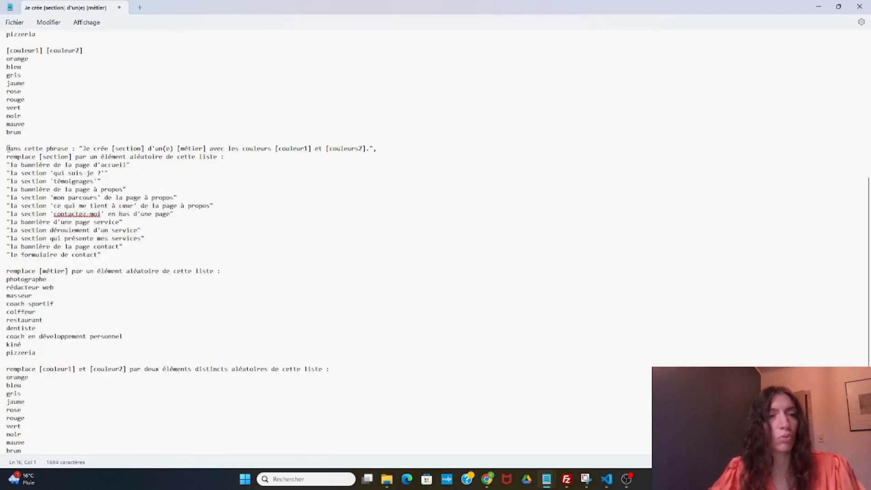
Copy the prompt starting "Dans cette phrase" through the final colour list from the notes and submit it to ChatGPT.
left_click_drag(6, 149, 109, 451)
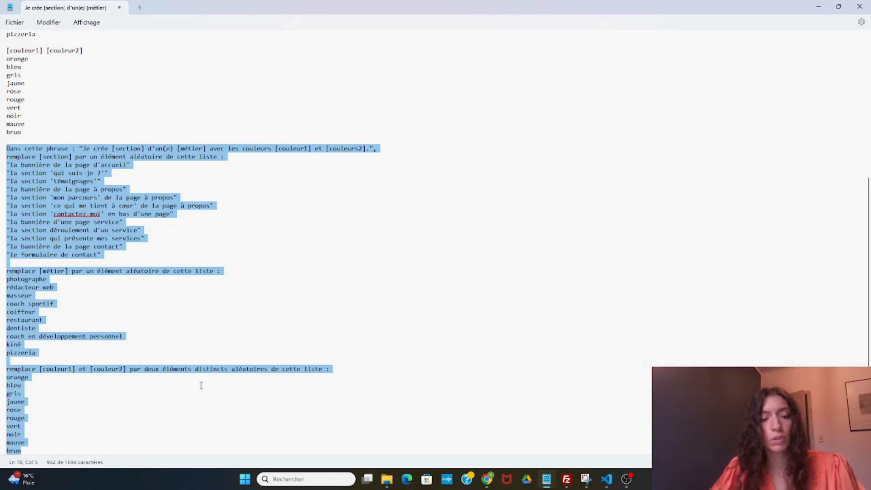
key("alt+Tab")
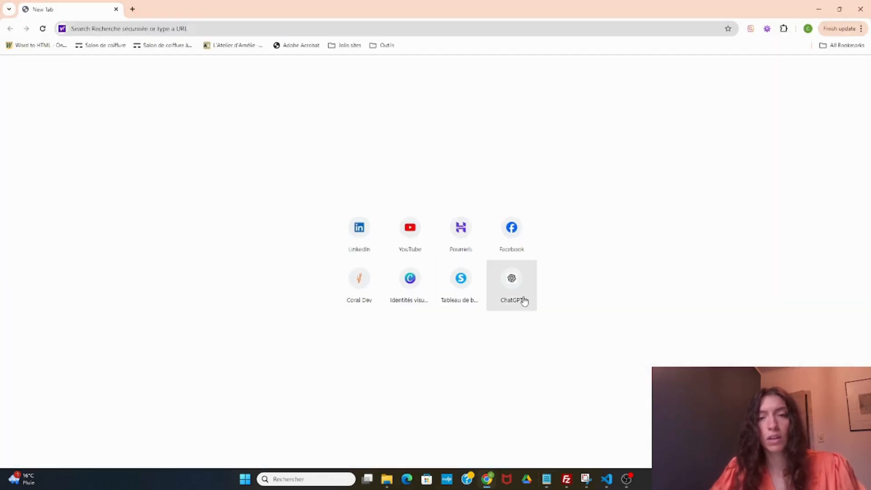
left_click(522, 299)
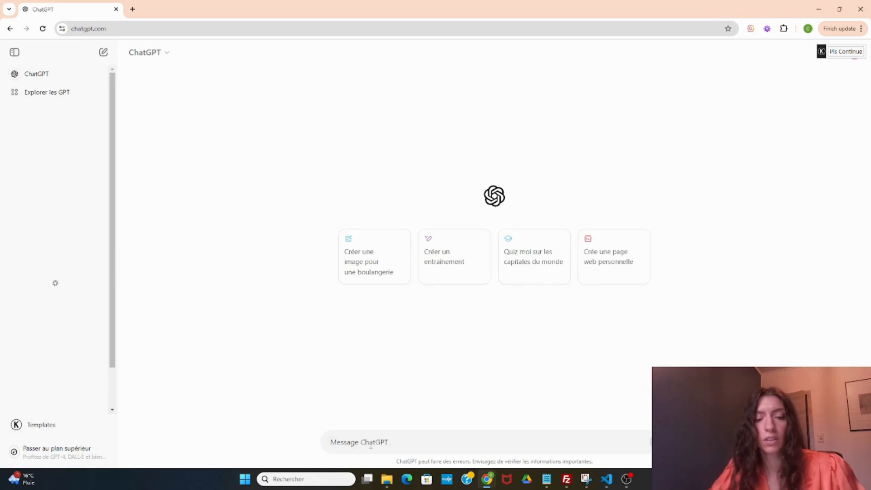
key("ctrl+v")
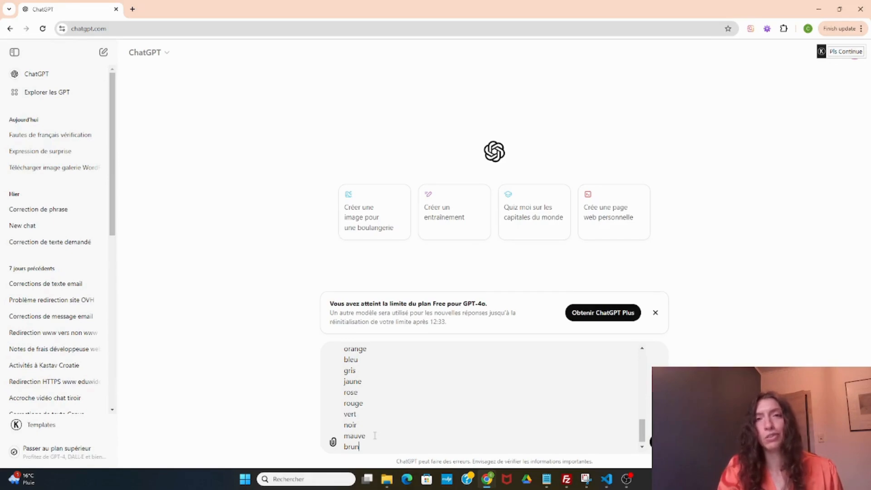
key("Return")
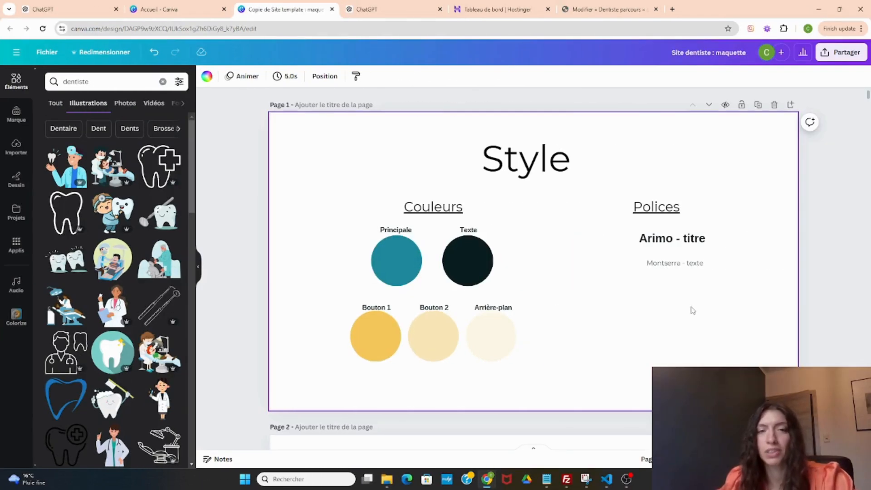
Shift the Principale colour circle slightly lower on the Style page of the Canva dentist mock-up.
left_click(397, 268)
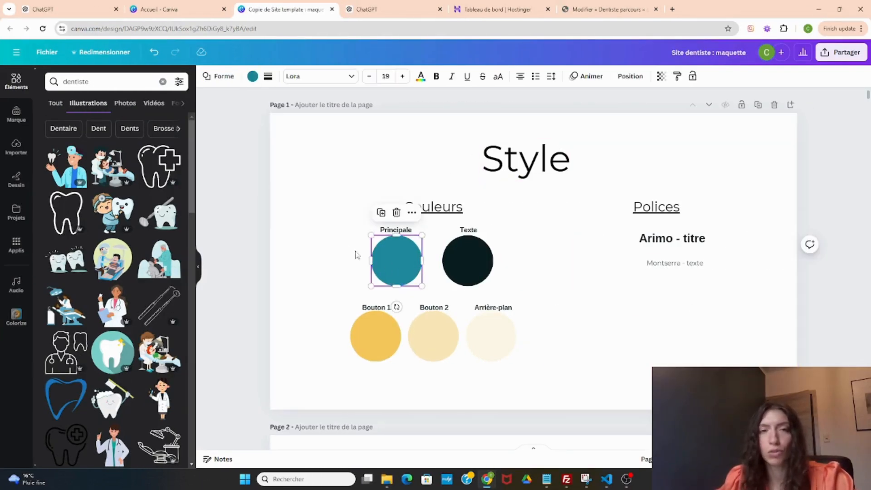
left_click(351, 200)
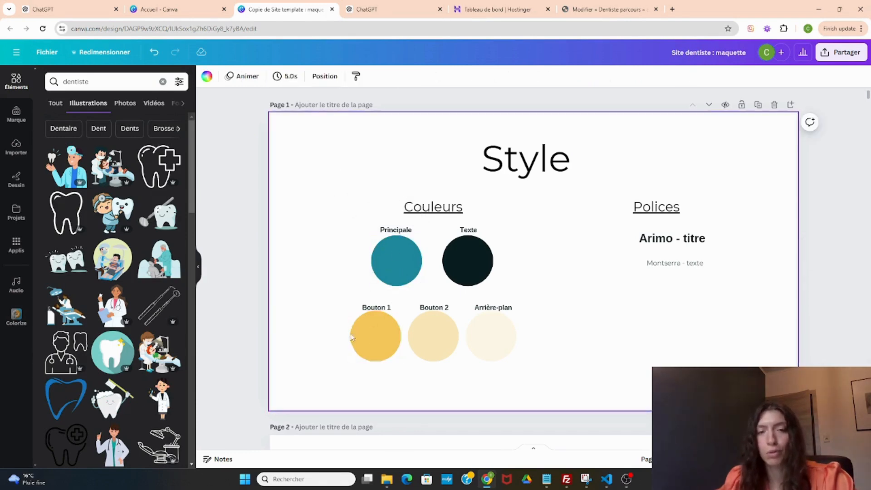
left_click(378, 258)
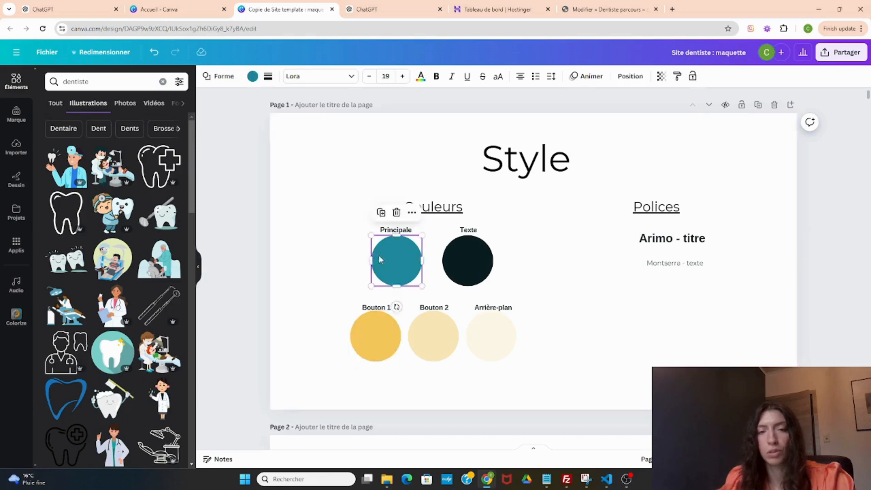
mouse_move(379, 257)
left_mouse_down()
mouse_move(329, 331)
mouse_move(347, 289)
mouse_move(384, 249)
left_mouse_up()
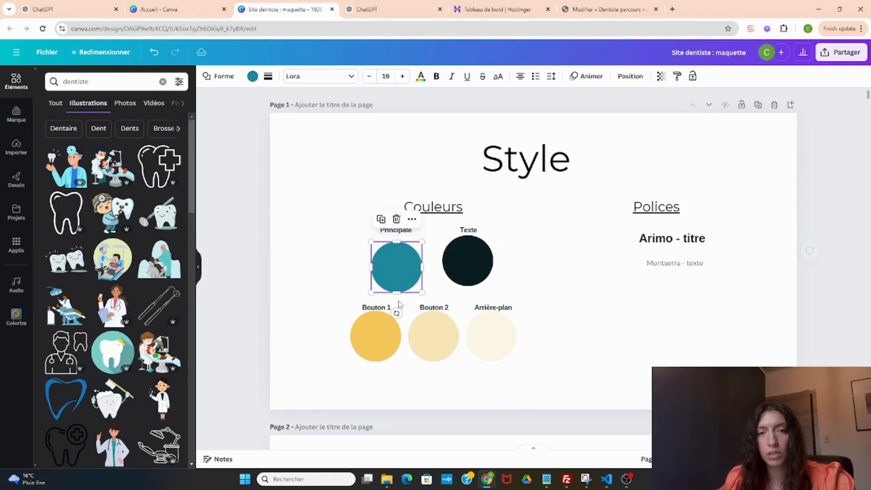
left_click(430, 341)
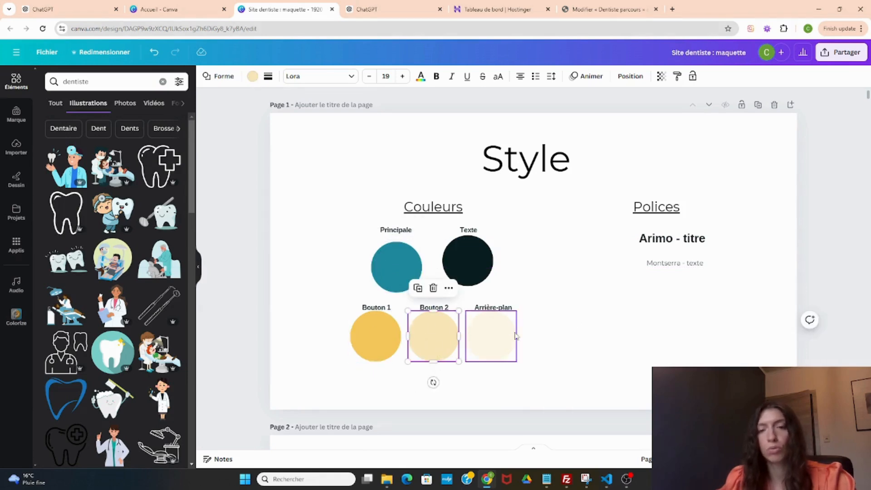
left_click(498, 336)
left_click(578, 278)
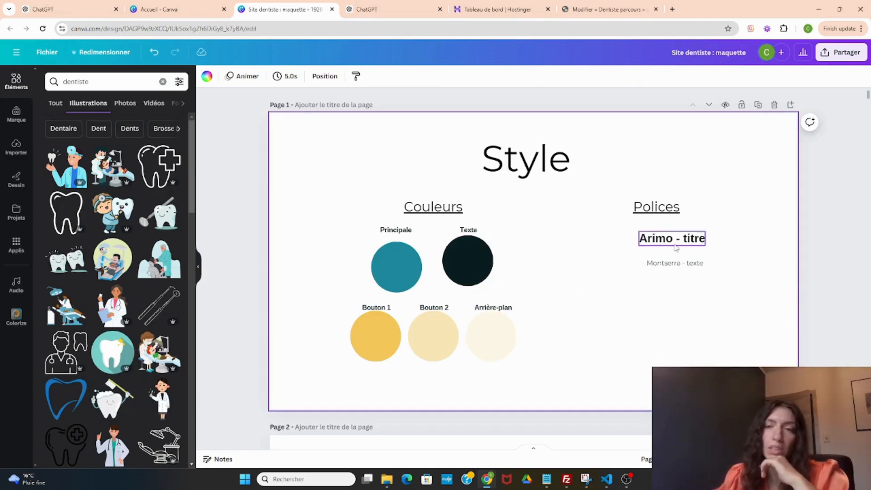
Shift the Arimo and Montserrat samples under the Polices heading and level the Principale and Texte colour circles.
left_click_drag(668, 245, 664, 264)
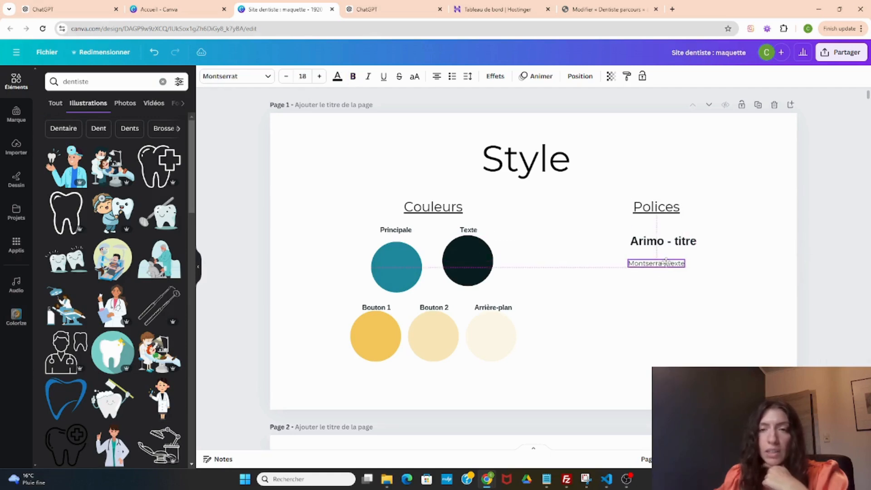
left_click(670, 303)
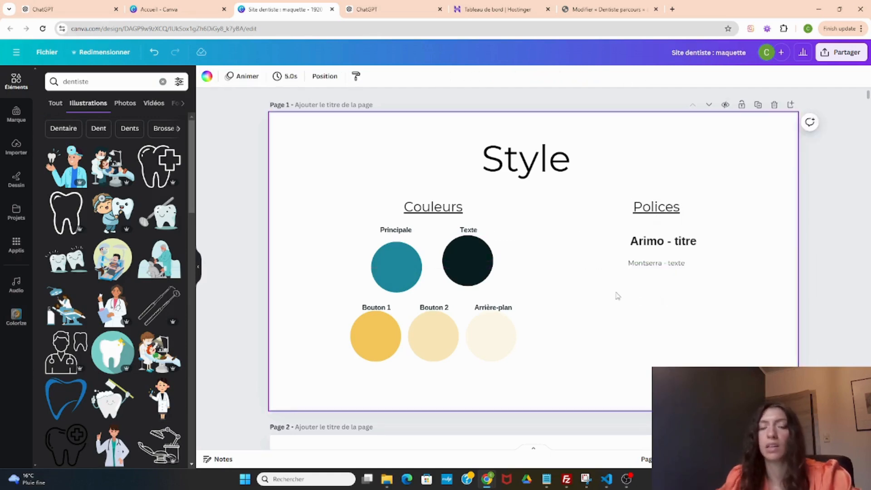
left_click(403, 279)
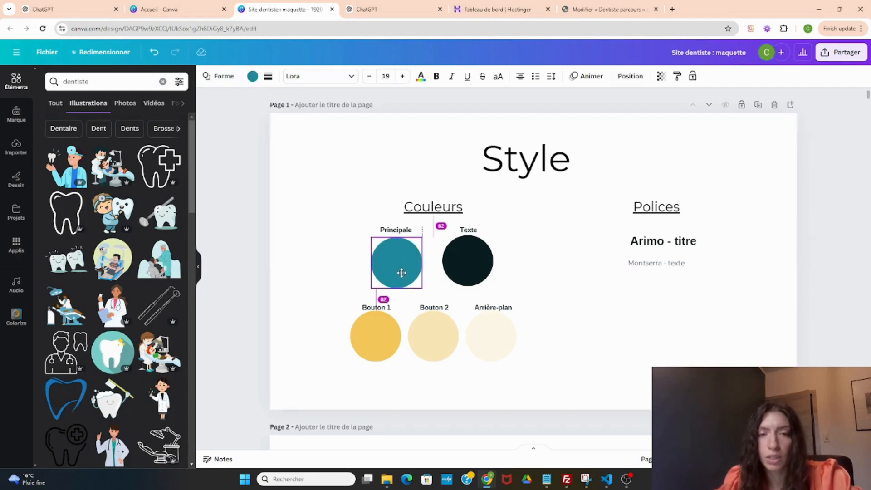
left_click(538, 284)
left_click(479, 261)
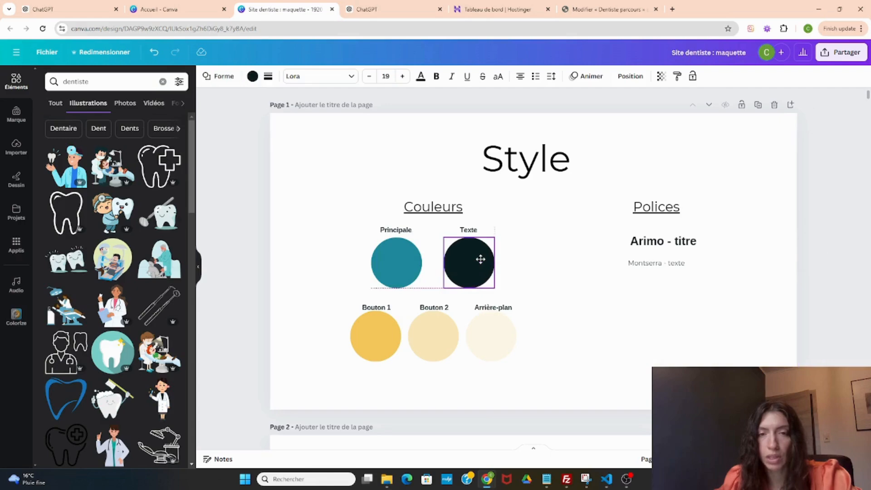
left_click(622, 313)
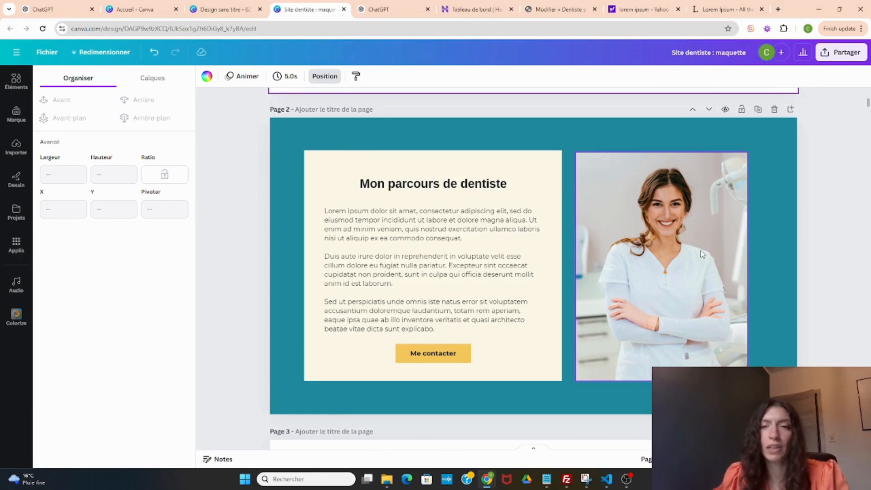
Move the lorem ipsum text block on page 2 slightly up, closer to the "Mon parcours de dentiste" title.
left_click(299, 134)
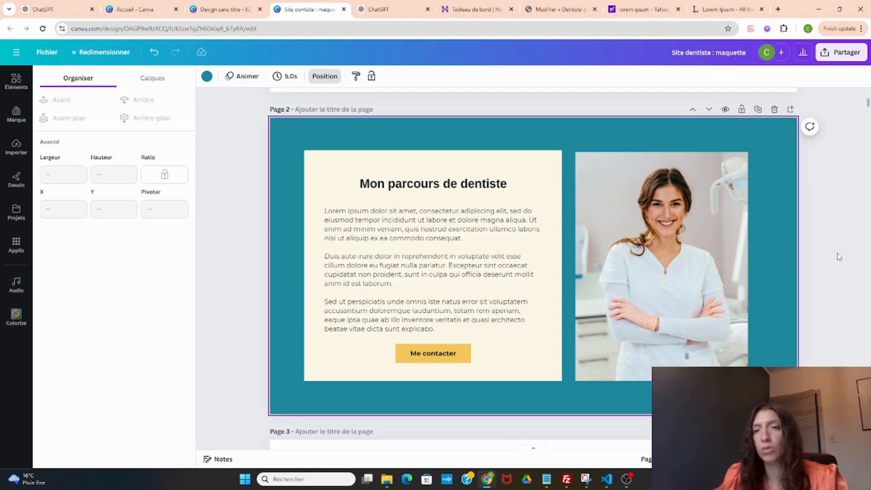
left_click(21, 80)
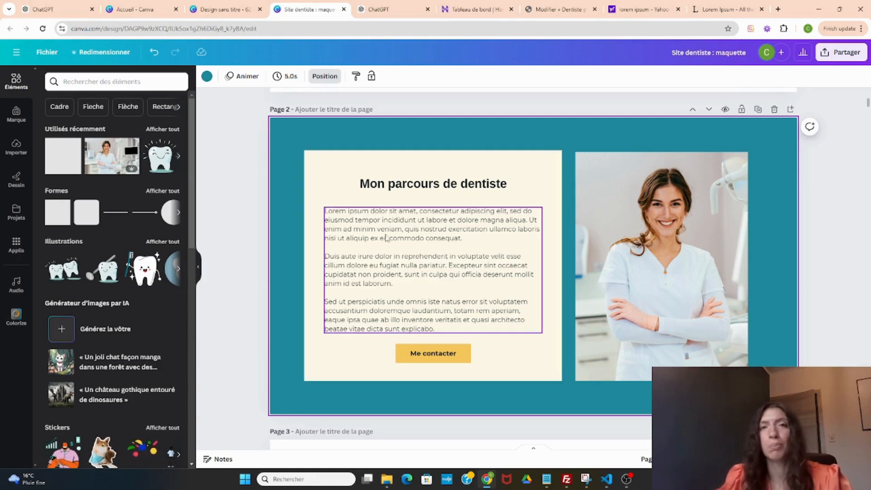
left_click(349, 240)
left_click_drag(349, 241, 355, 245)
left_click(346, 358)
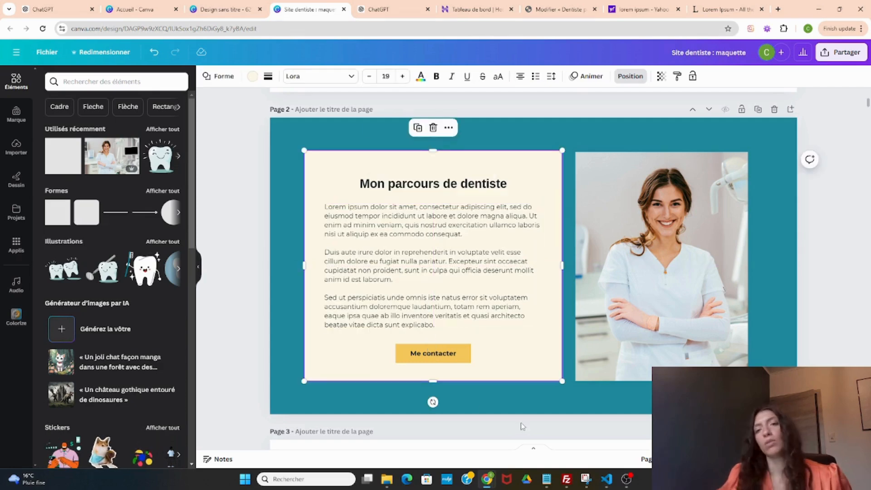
left_click(530, 413)
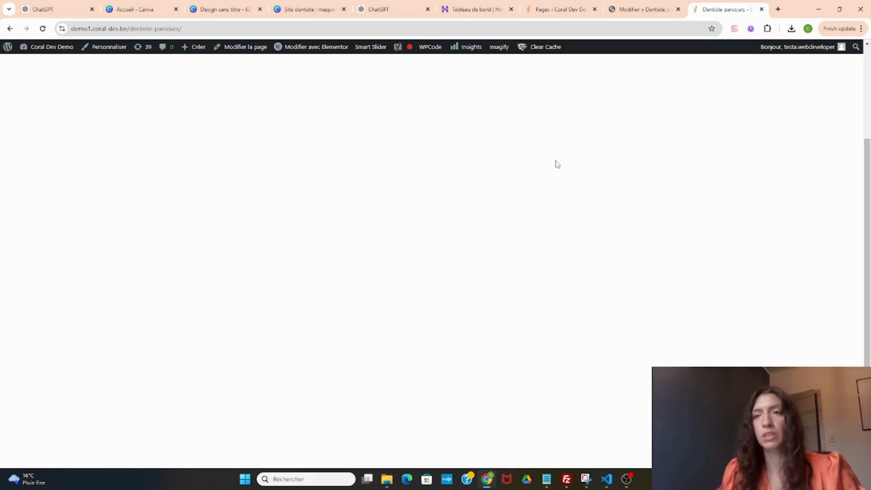
Compare the Elementor editor with the published dentiste-parcours page, viewing the page from header to bottom.
left_click(632, 6)
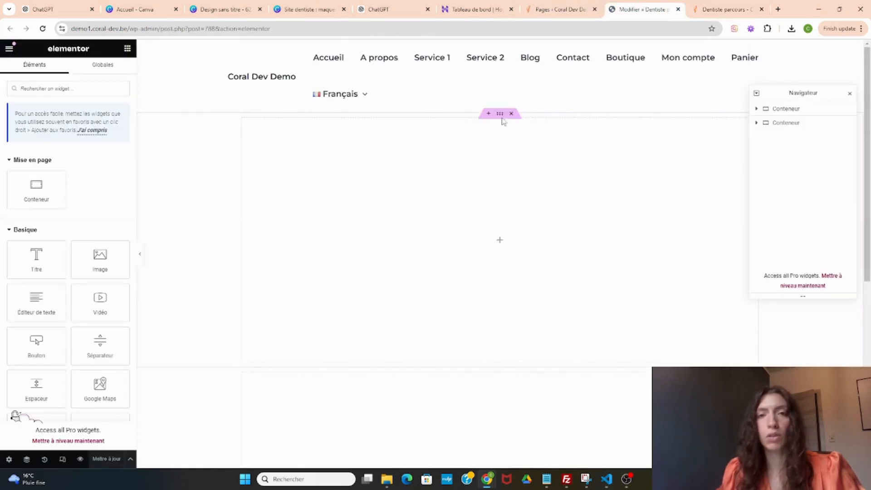
left_click(720, 8)
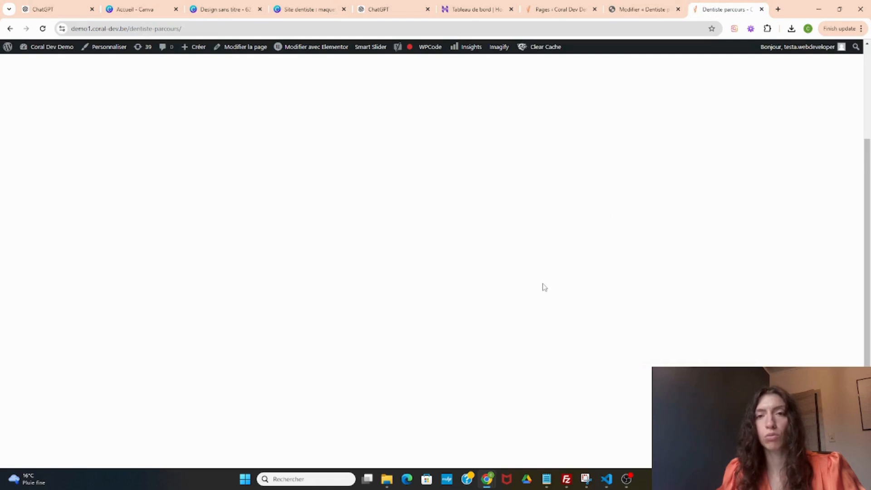
scroll(526, 287, "down", 3)
scroll(563, 437, "up", 10)
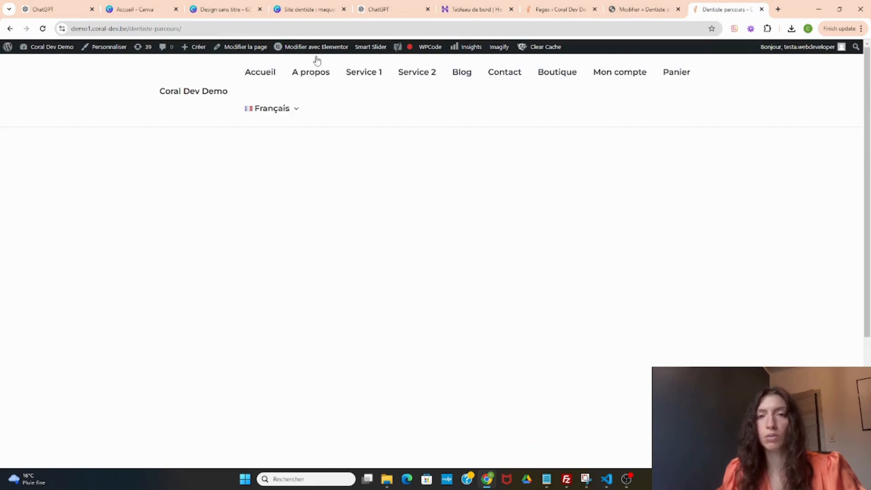
scroll(375, 198, "down", 3)
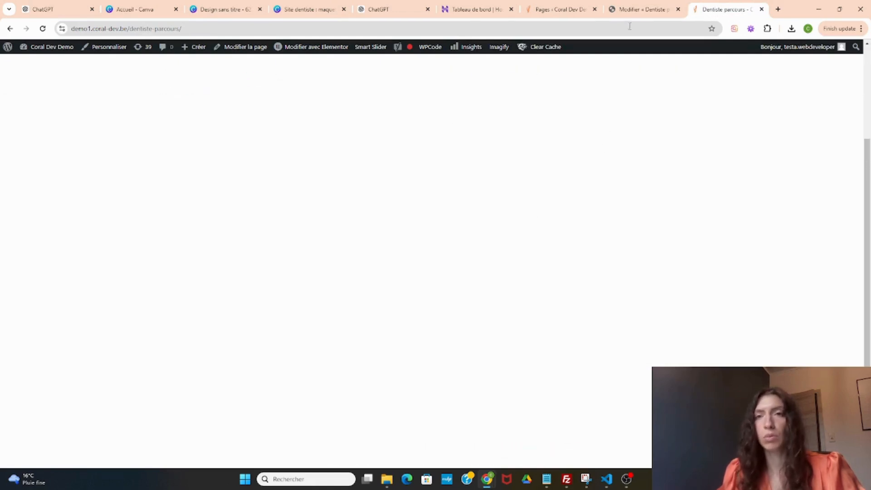
Insert an empty container with horizontal direction between the two existing containers of the dentiste-parcours page in the Elementor editor.
left_click(635, 9)
scroll(457, 343, "down", 2)
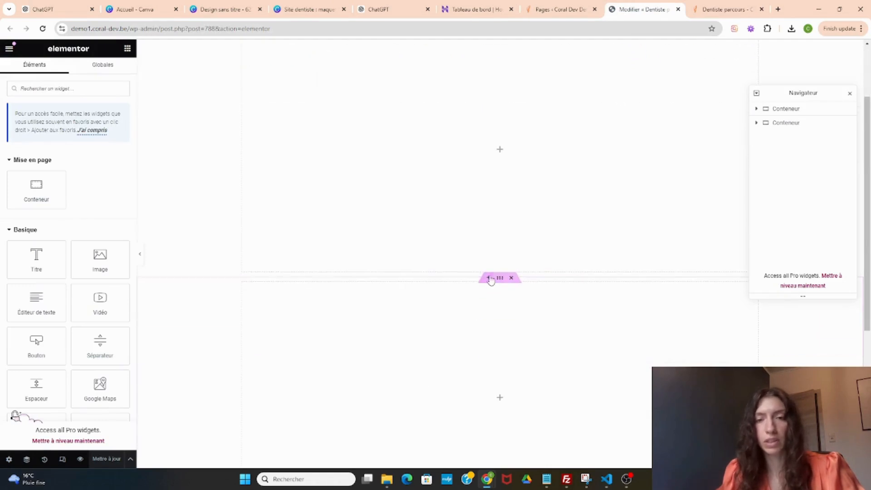
left_click(489, 278)
scroll(489, 274, "down", 1)
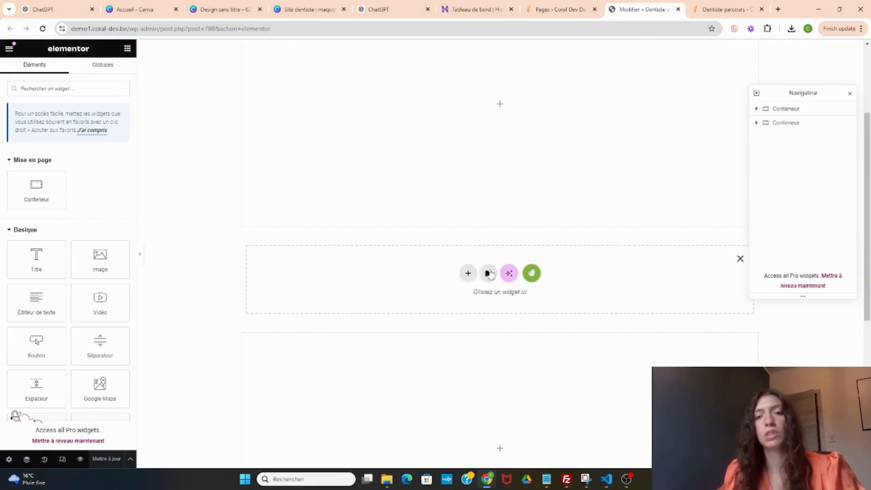
left_click(468, 275)
scroll(391, 228, "down", 2)
left_click(422, 202)
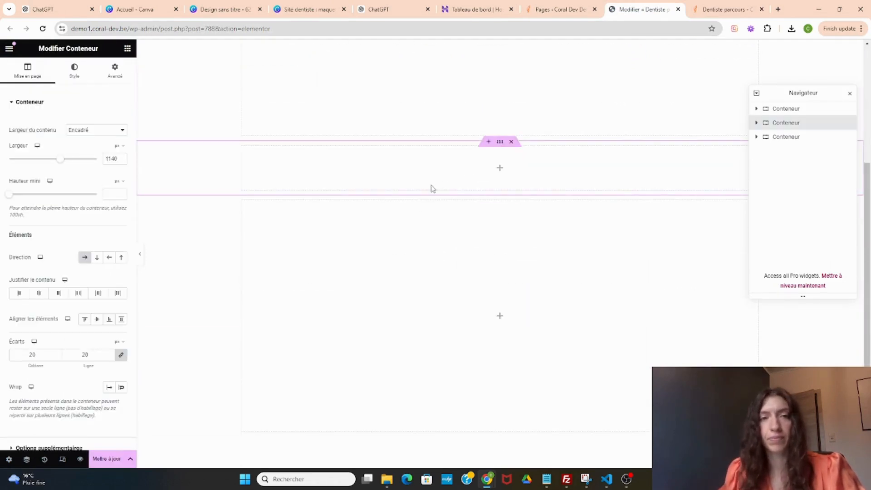
Check the hex colour codes for the design in the Notepad notes and return to the Elementor editor.
mouse_move(547, 479)
mouse_move(573, 407)
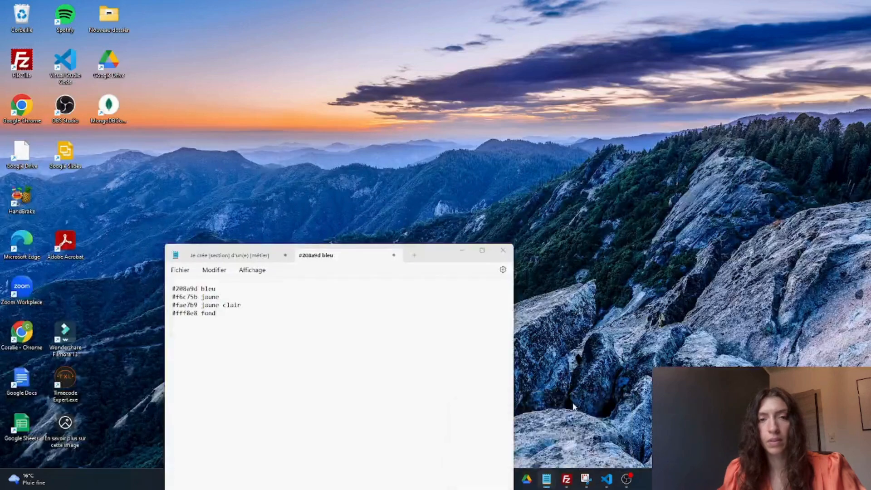
scroll(414, 206, "down", 2)
left_click(421, 203)
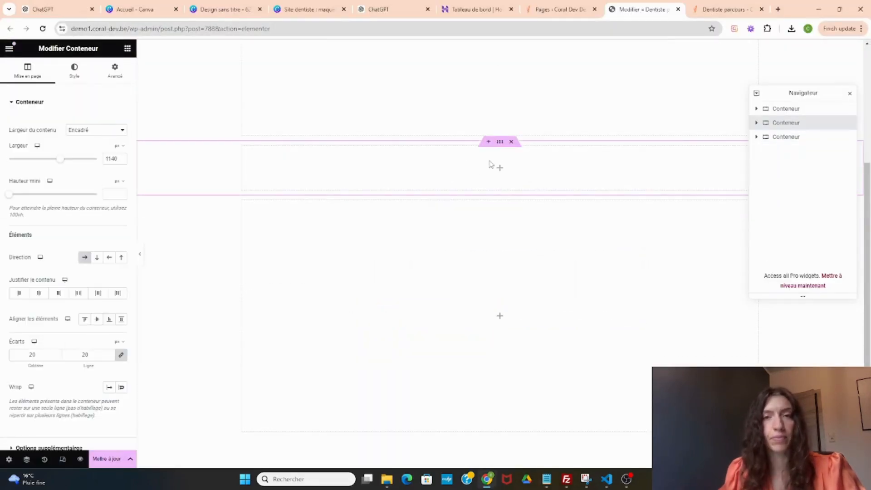
Give the middle container a classic background in the notes' "fond" colour #fff8e8.
mouse_move(546, 477)
left_click(592, 424)
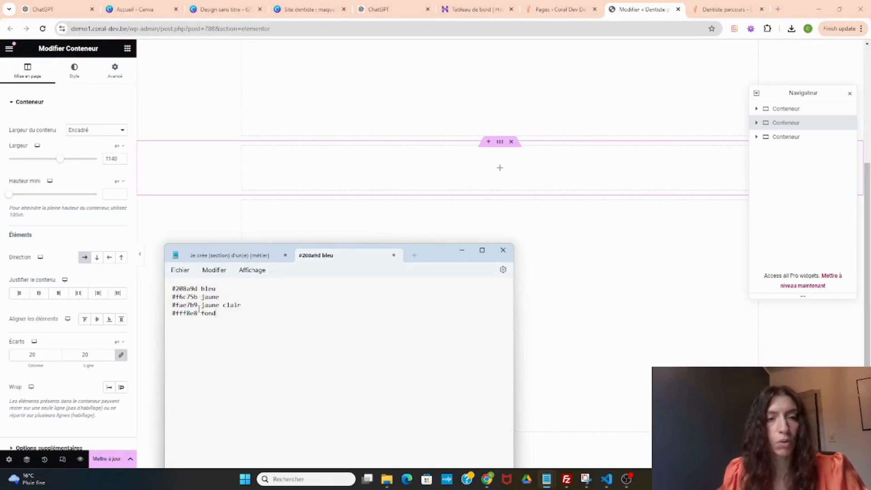
left_click_drag(196, 314, 172, 320)
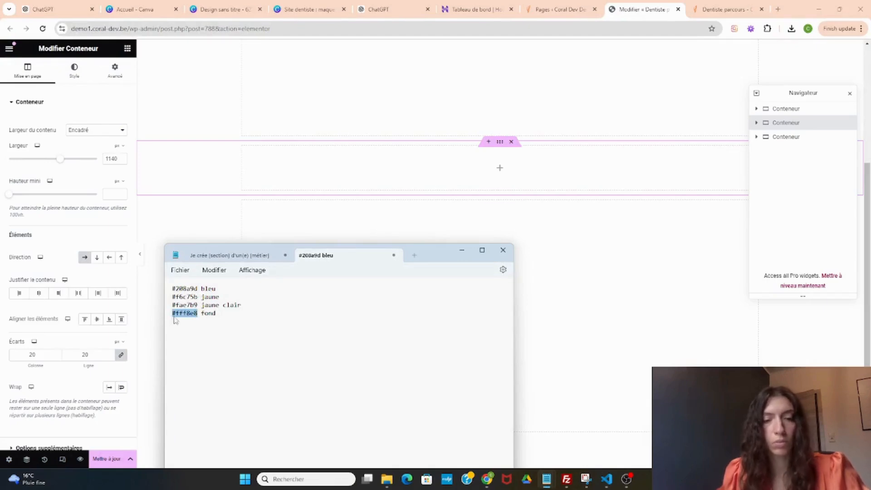
left_click(495, 148)
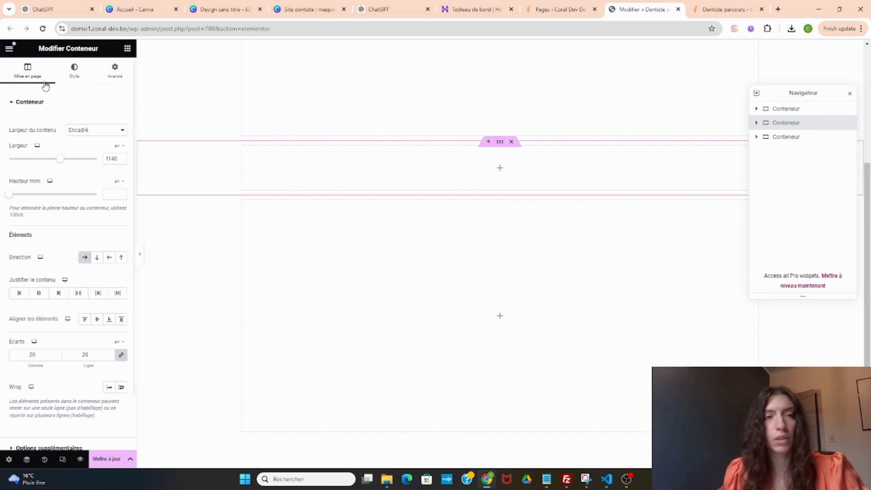
left_click(73, 69)
left_click(84, 142)
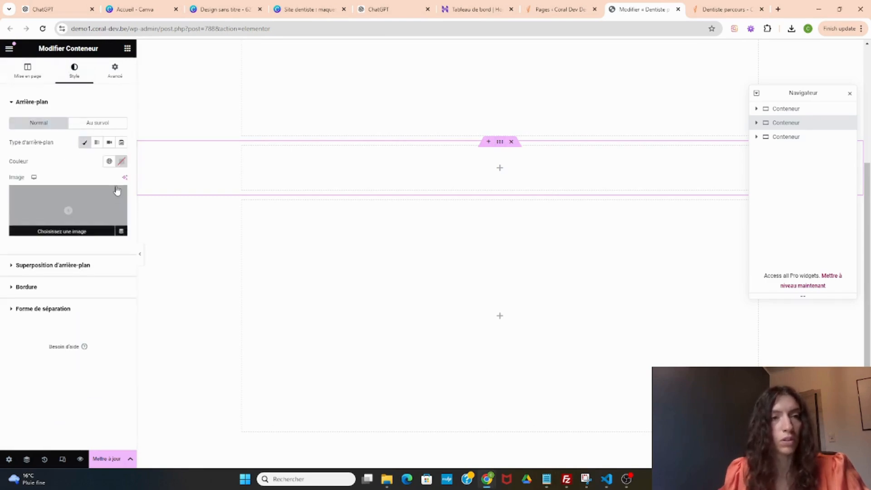
left_click(120, 162)
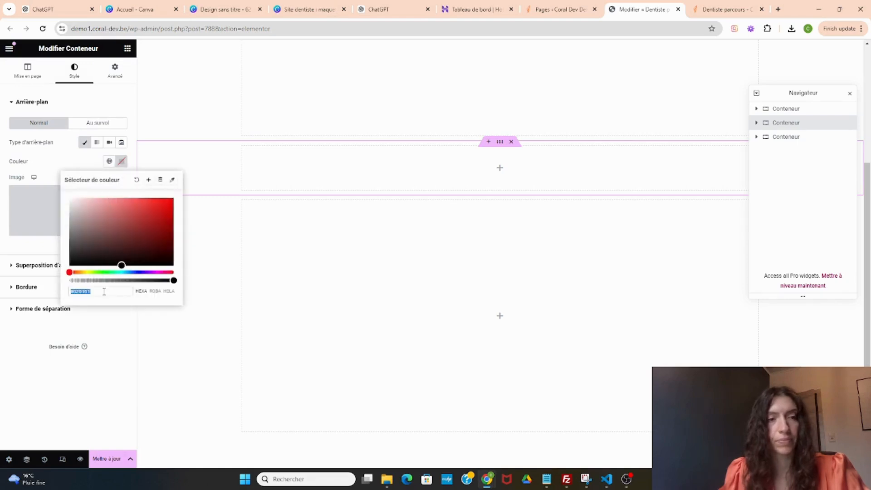
key("ctrl+v")
left_click(483, 190)
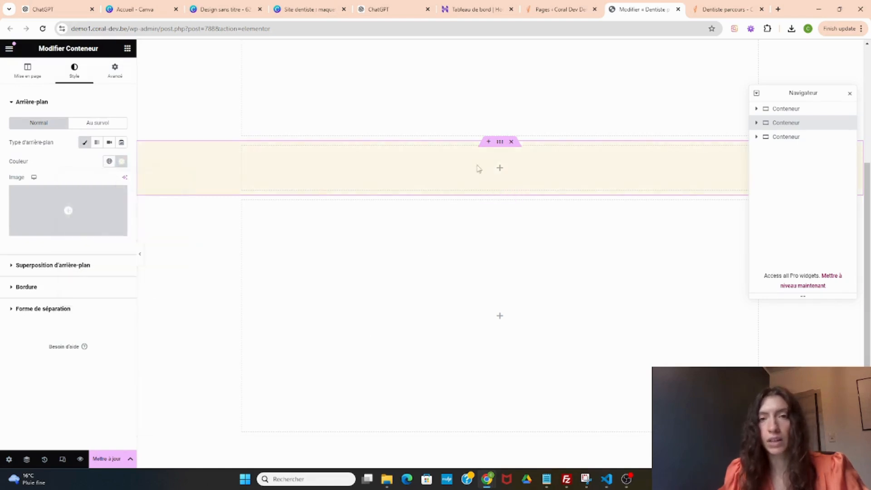
Nest a new container inside the middle container and duplicate it to form two side-by-side columns.
left_click(128, 48)
left_click_drag(36, 193, 271, 182)
right_click(248, 157)
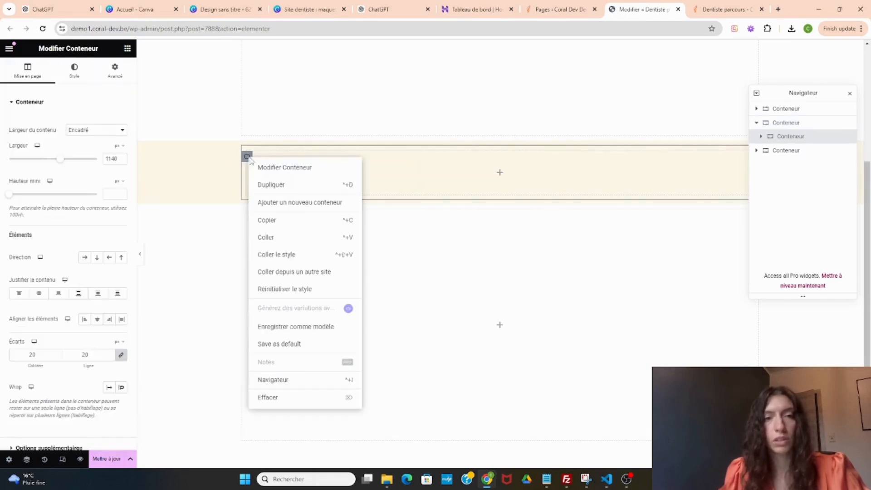
left_click(286, 186)
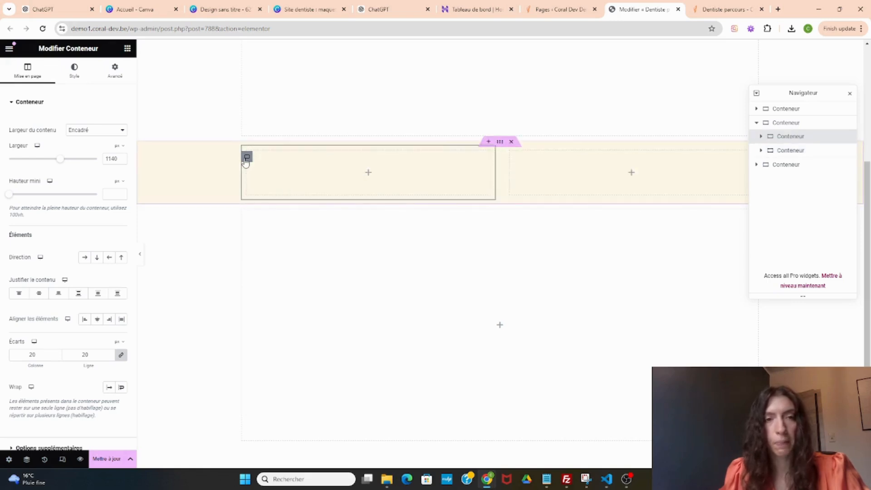
Set the content width of the first inner container and of its parent container to Pleine largeur.
left_click(96, 130)
left_click(93, 152)
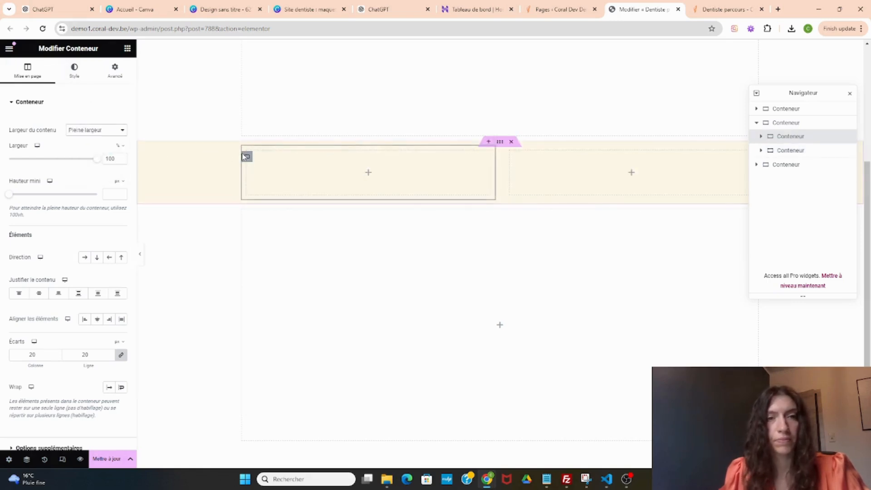
left_click(247, 159)
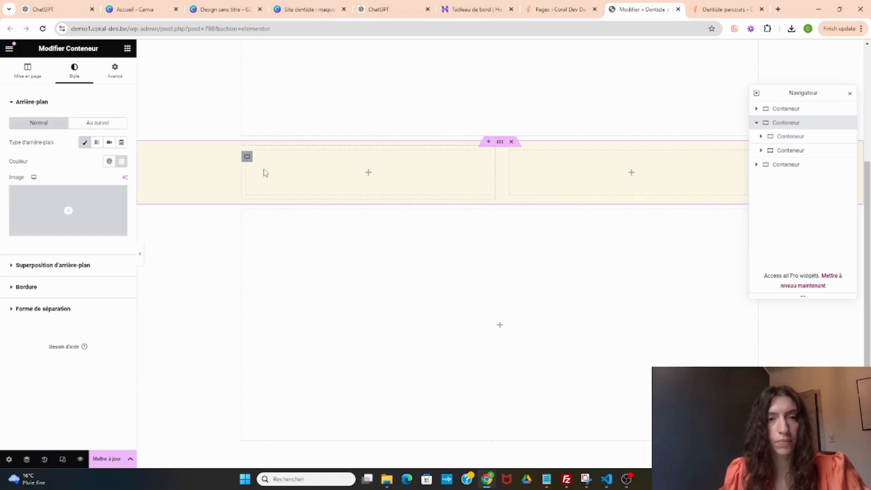
left_click(246, 158)
left_click(500, 142)
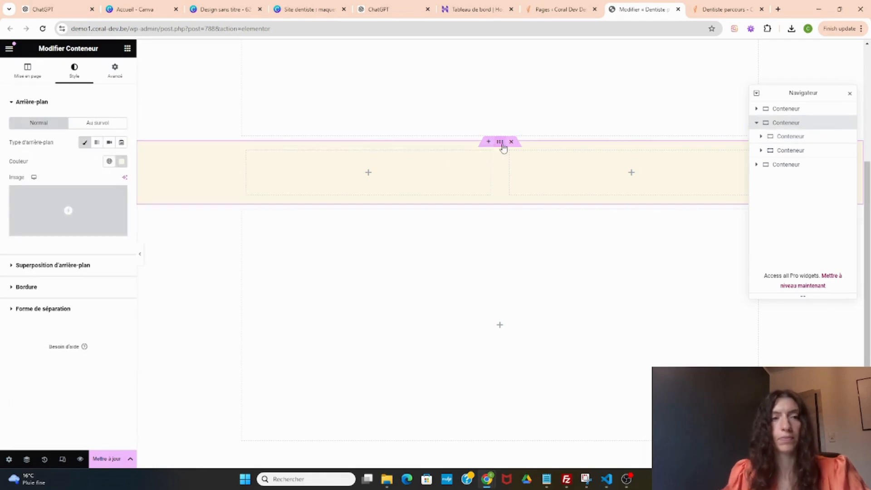
left_click(52, 81)
left_click(96, 130)
left_click(103, 153)
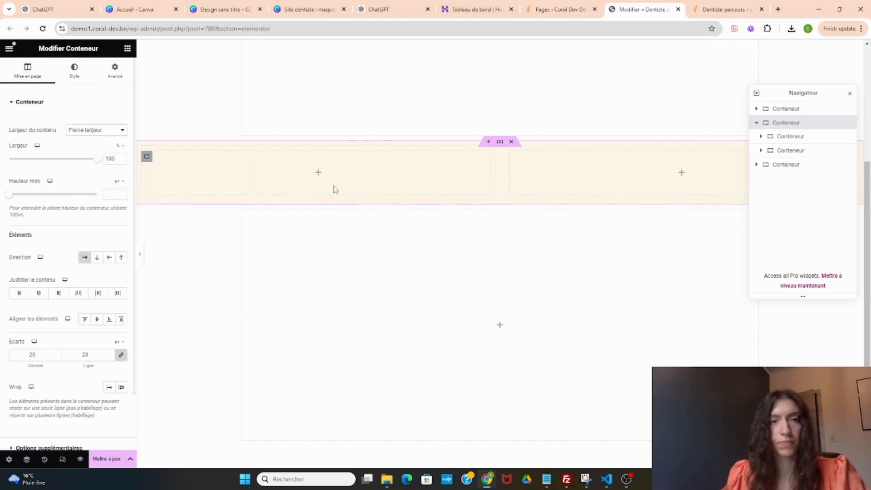
Set the width of the first inner container to 60%.
left_click(147, 157)
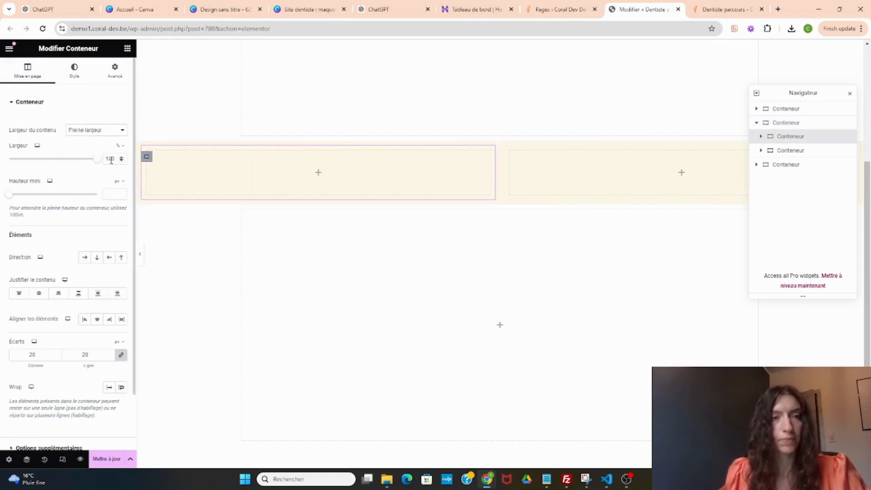
double_click(111, 159)
type("60")
Set the second inner container's width to 40% and its content width to Pleine largeur.
left_click(422, 156)
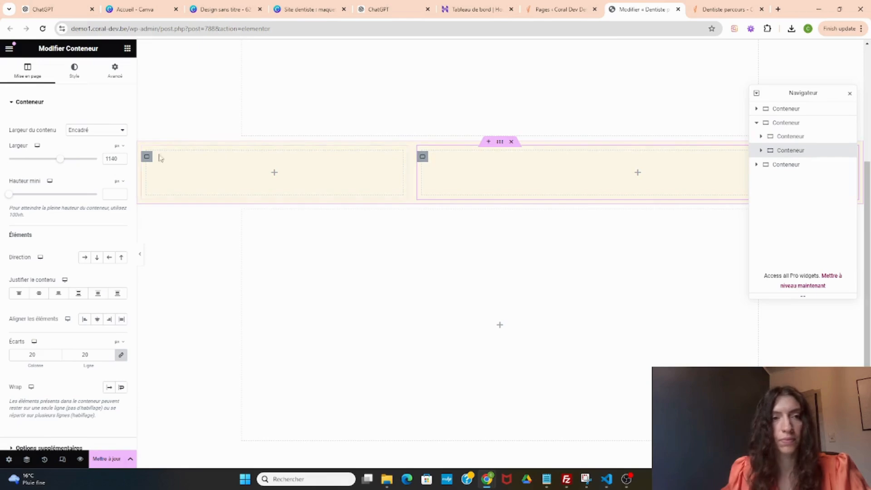
left_click(120, 146)
left_click(120, 159)
left_click(110, 158)
type("4")
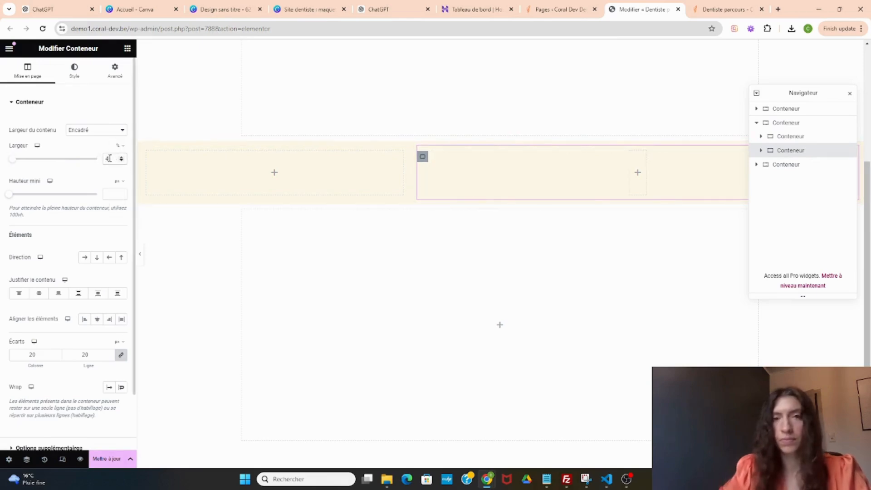
left_click(96, 130)
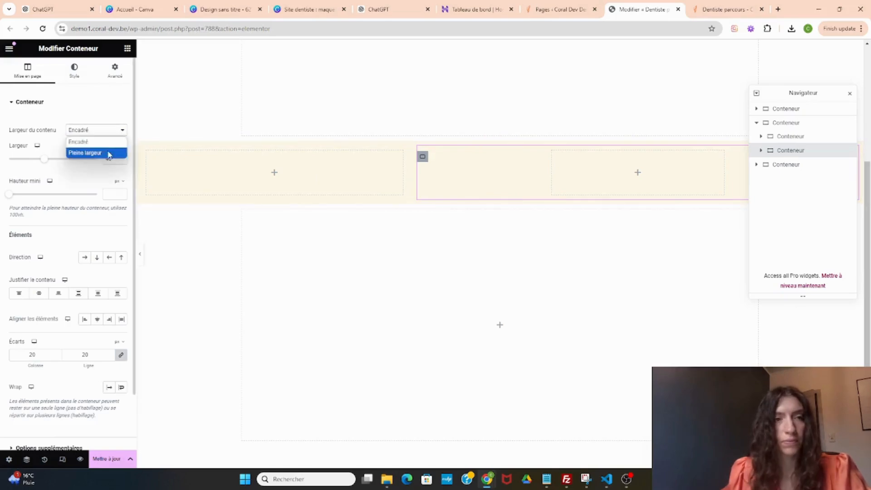
left_click(109, 150)
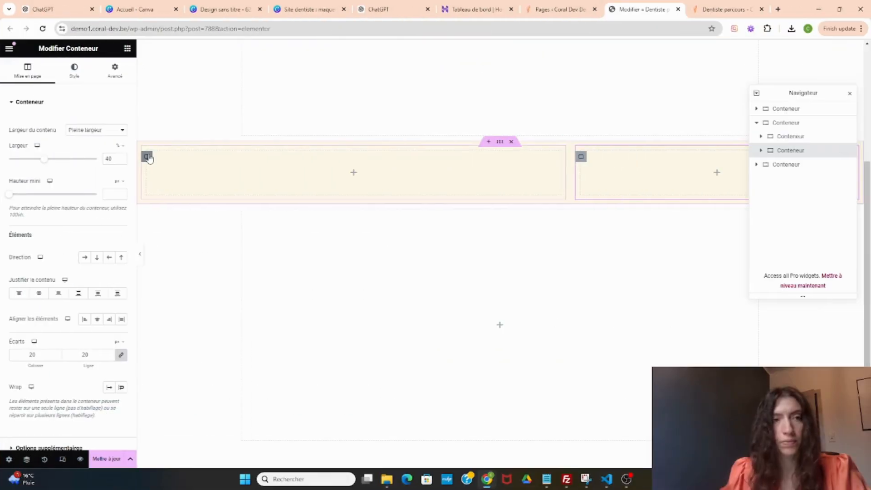
left_click(190, 171)
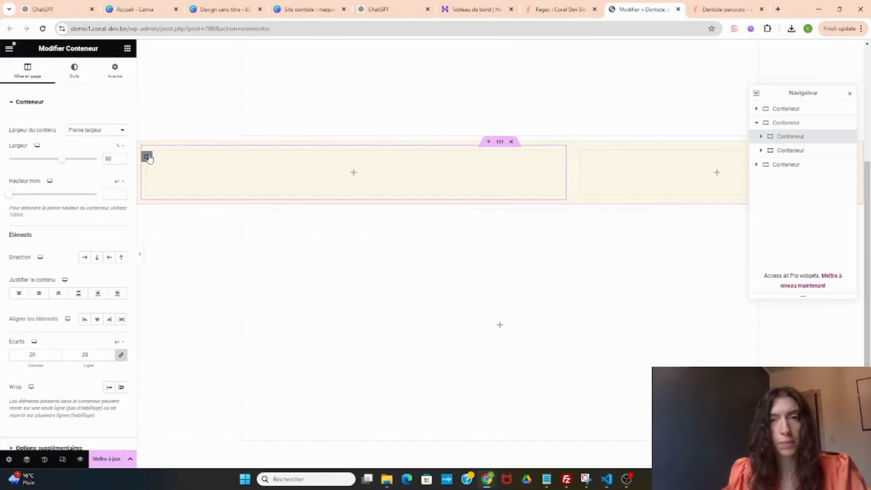
Set the parent container's inner margins (Marge interne) to 50 px top and bottom and 200 px right and left.
left_click(499, 142)
left_click(115, 71)
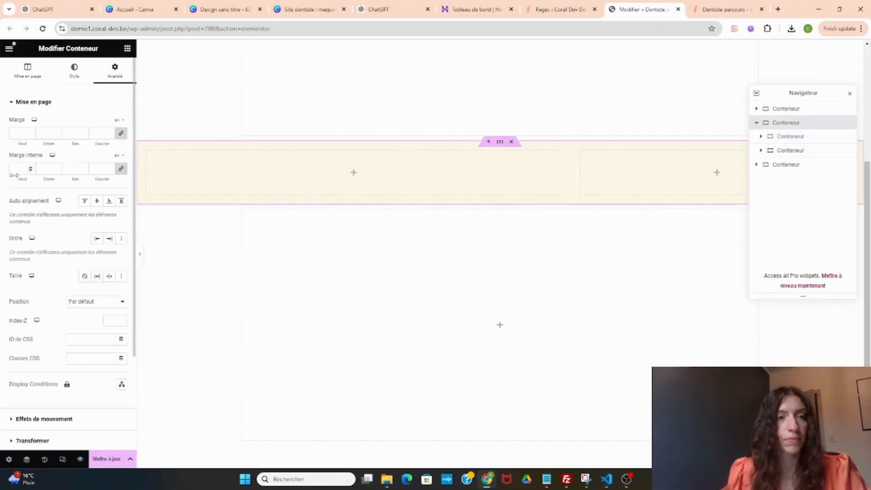
left_click(18, 168)
type("200")
left_click(120, 168)
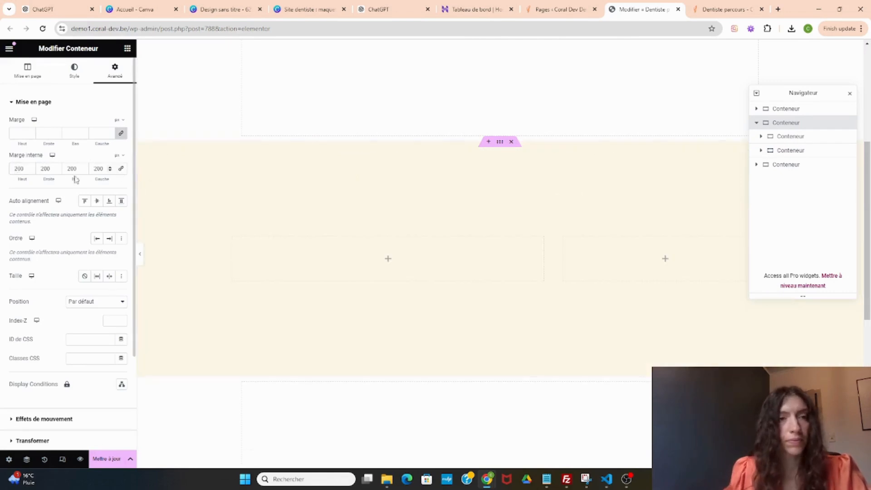
type("50")
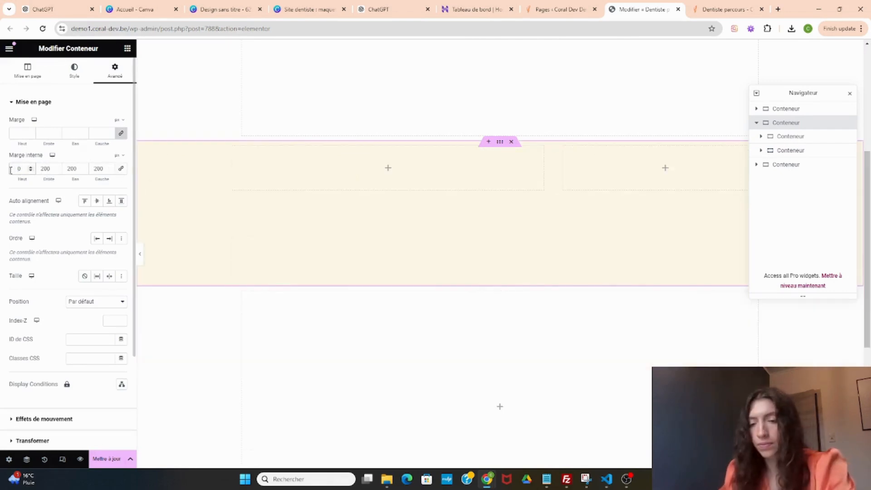
double_click(66, 168)
type("50")
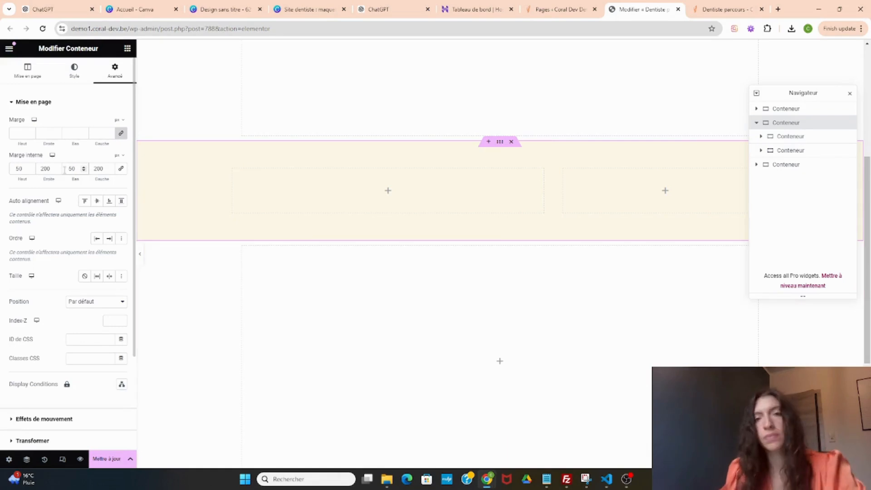
Add an Image widget to the 40% inner container and check the section's design in the Canva mockup.
left_click(128, 48)
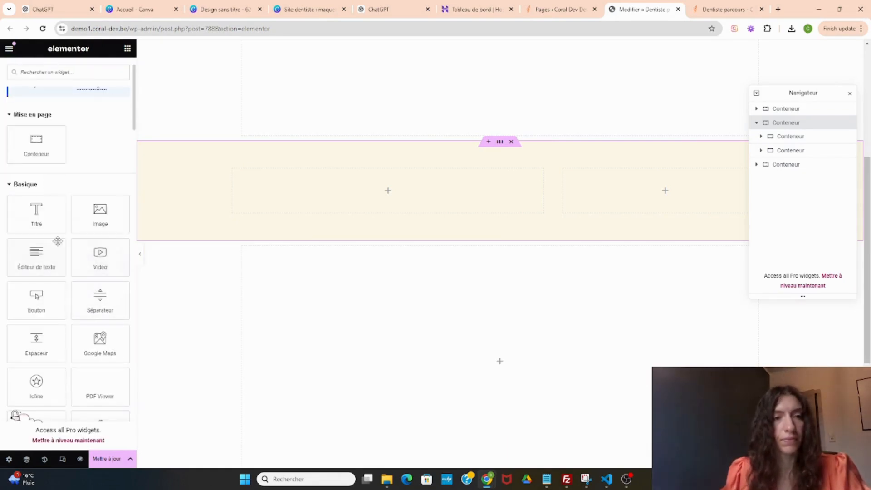
left_click_drag(100, 211, 607, 186)
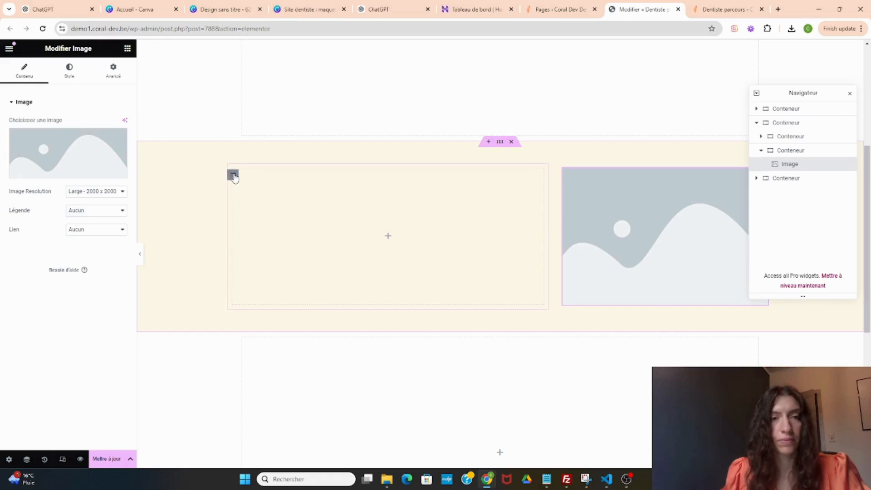
left_click(234, 175)
left_click(308, 9)
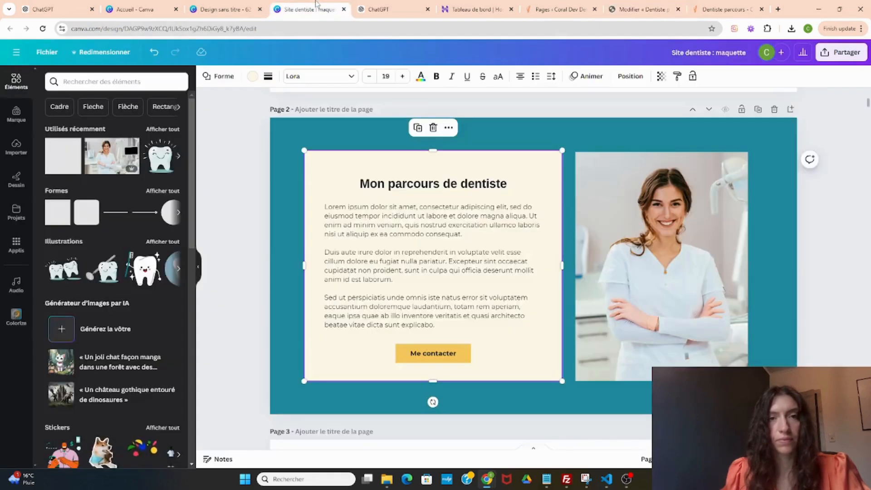
left_click(701, 9)
left_click(640, 9)
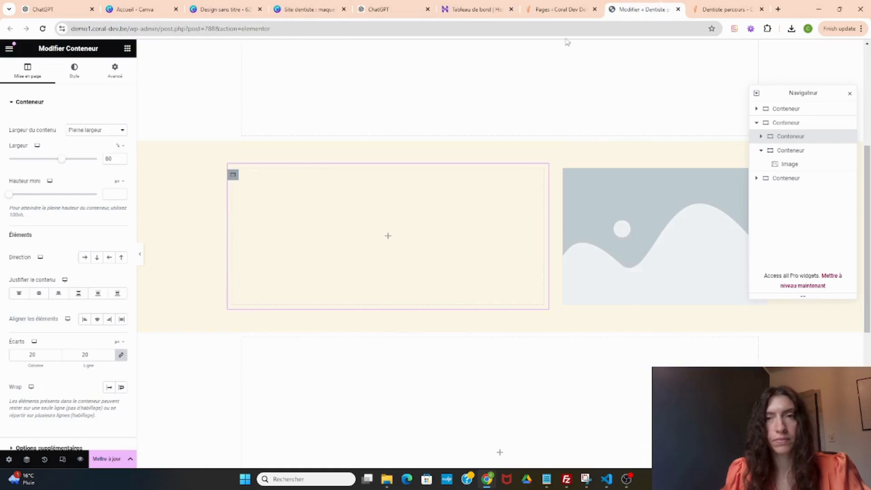
Set the parent container's background colour to the blue #208a9d from the Notepad notes.
left_click(75, 70)
left_click(110, 162)
left_click(121, 162)
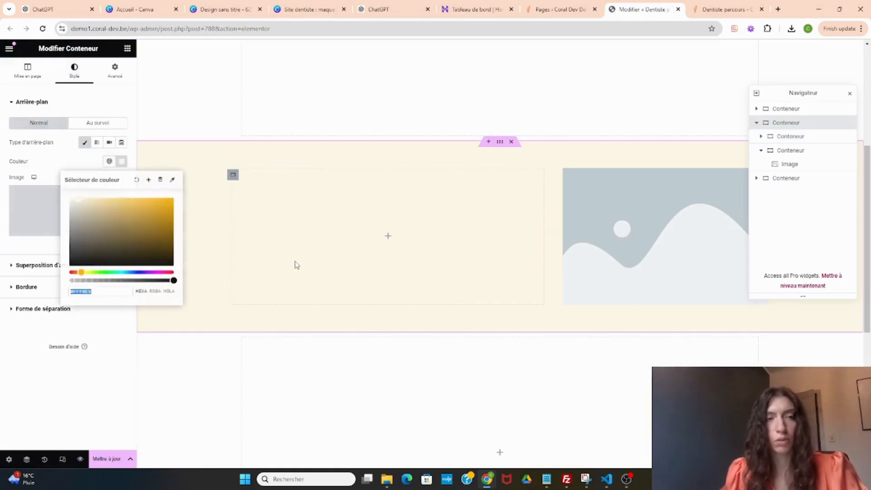
key("alt+Tab")
left_click_drag(198, 288, 167, 293)
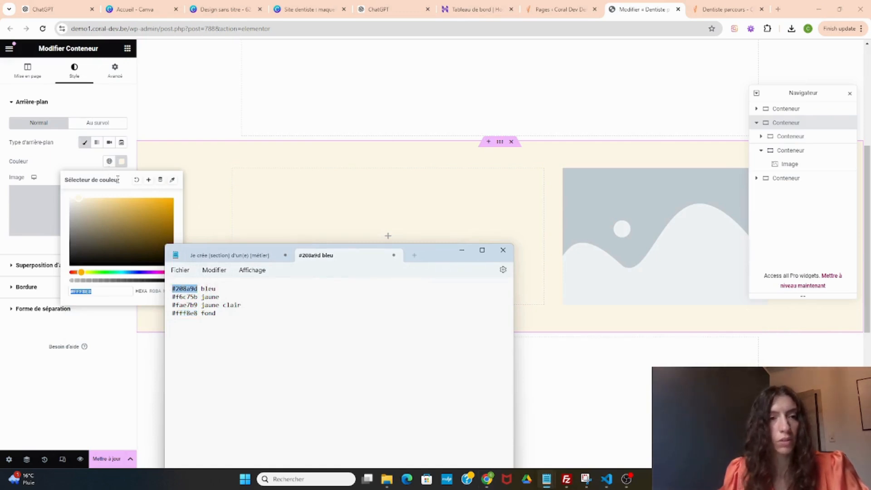
key("alt+Tab")
key("ctrl+a")
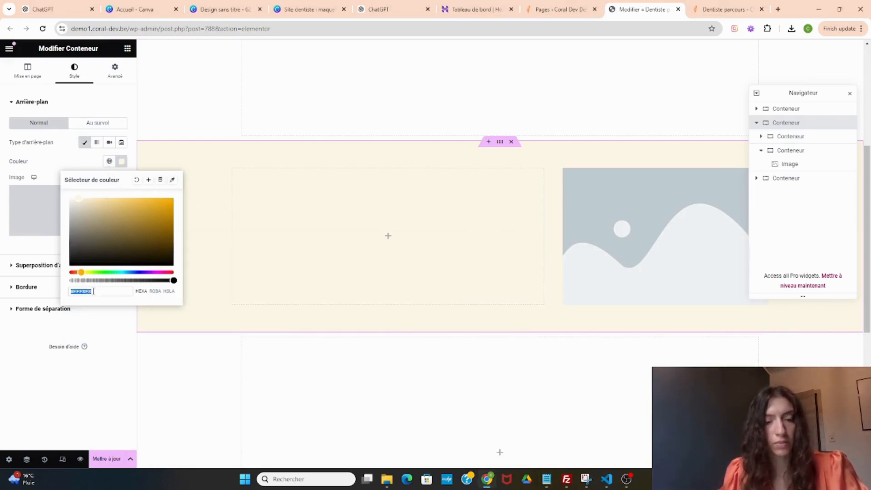
type("#208A9D")
Give the 60% inner container a classic background in the "fond" colour #fff8e8 from the Notepad notes.
left_click(233, 176)
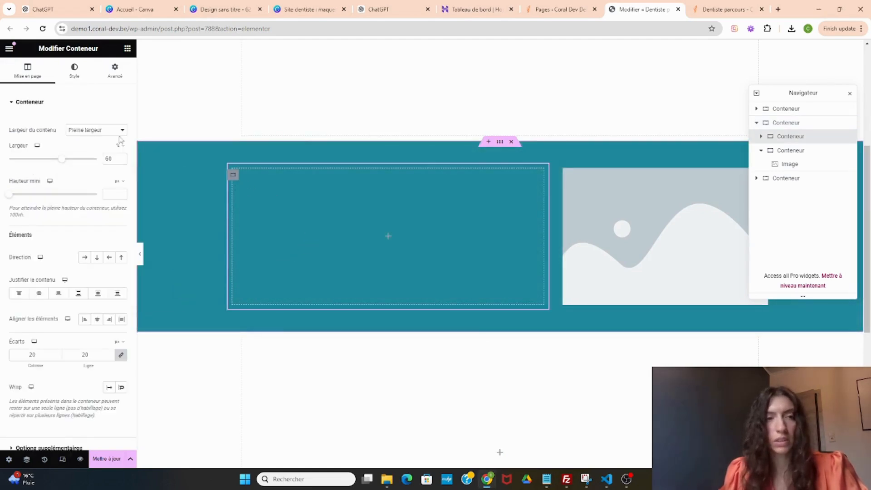
left_click(66, 79)
left_click(85, 142)
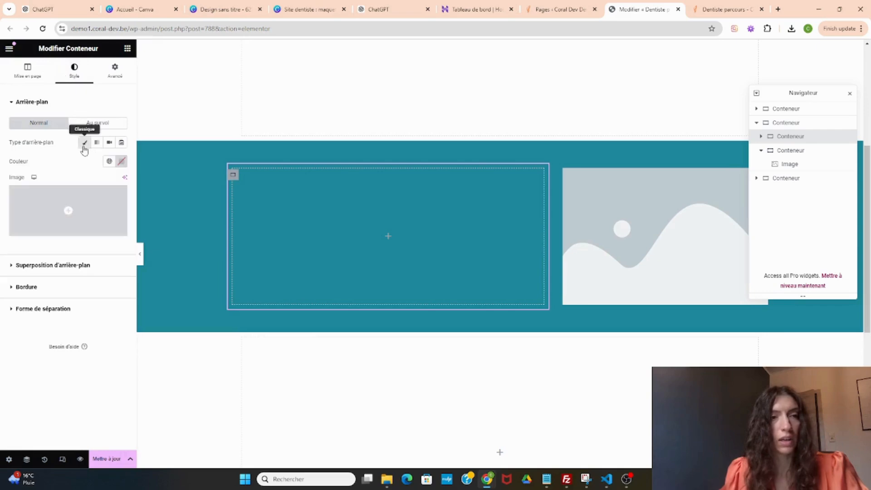
left_click(122, 165)
key("alt+Tab")
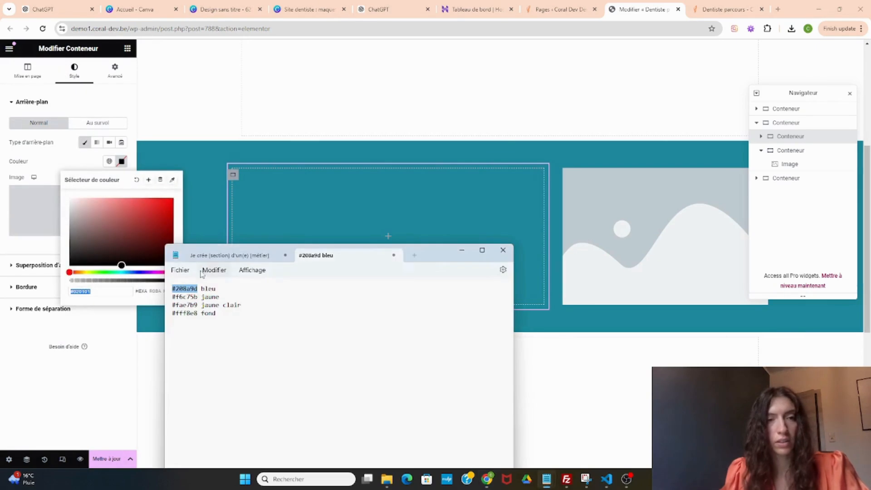
double_click(185, 312)
key("ctrl+c")
key("alt+Tab")
key("ctrl+v")
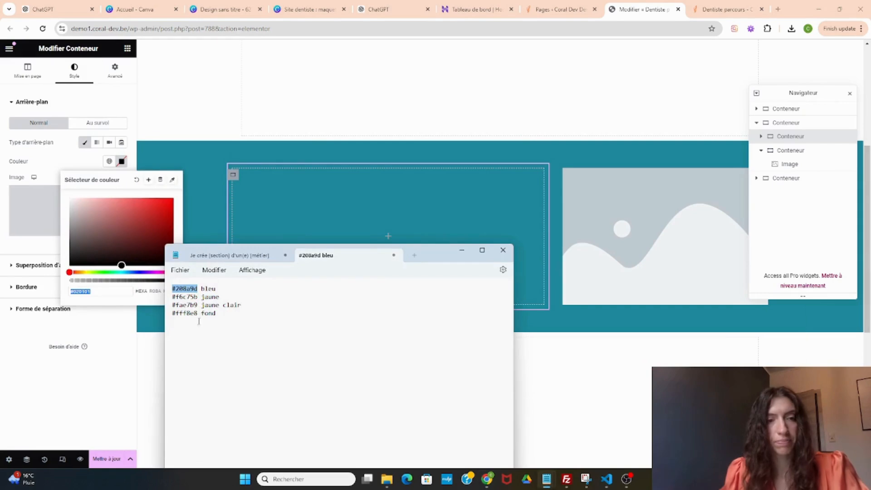
double_click(185, 313)
key("ctrl+c")
key("alt+Tab")
key("ctrl+v")
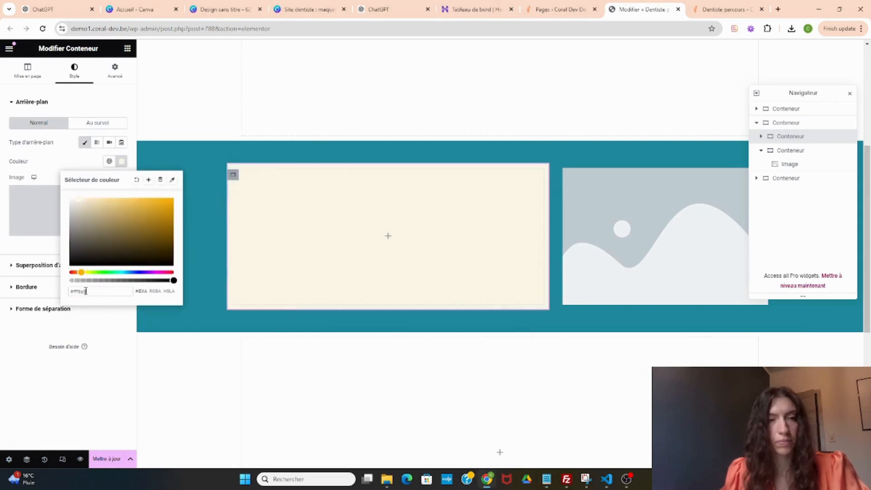
left_click(161, 108)
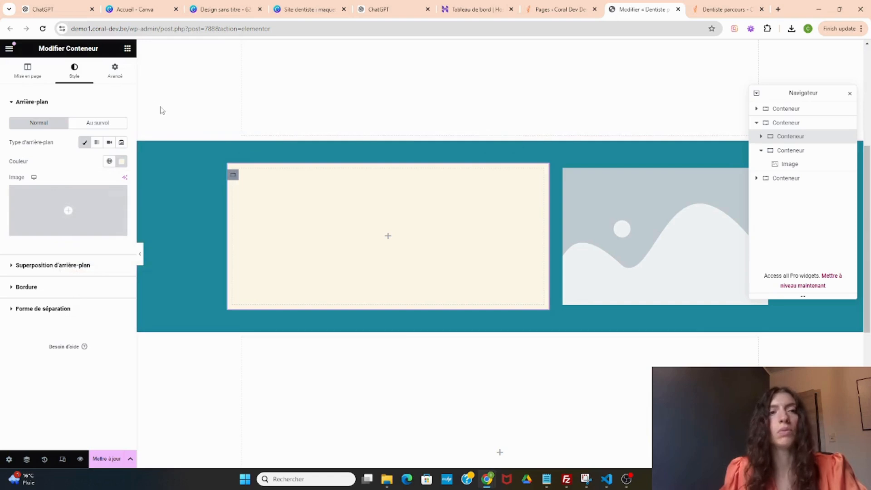
Set the 60% inner container's inner margins to 40 px on all sides and widen the parent container's column gap.
left_click(115, 71)
type("40")
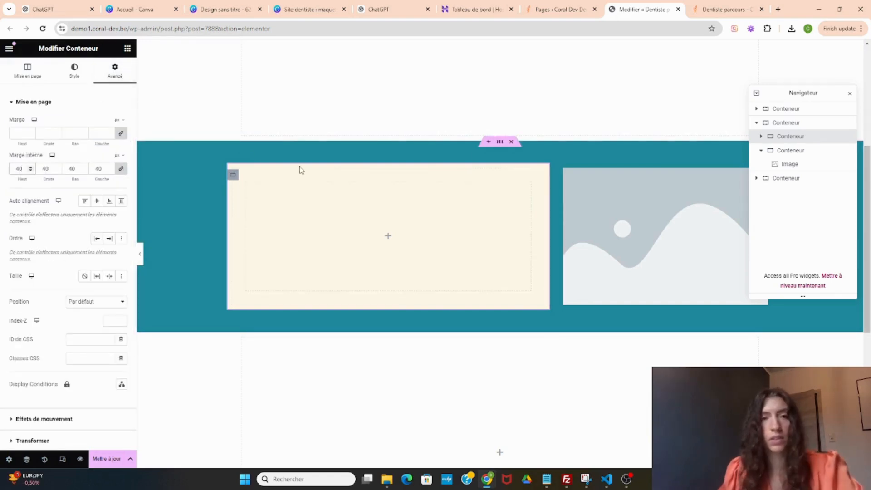
left_click(297, 157)
left_click(27, 78)
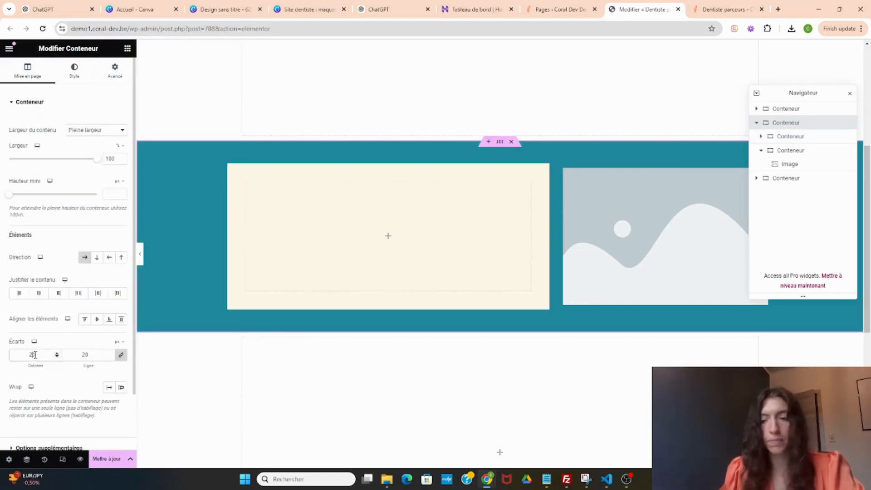
Set the 40% image container's inner margins (Marge interne) to 0 px on all sides.
left_click(569, 175)
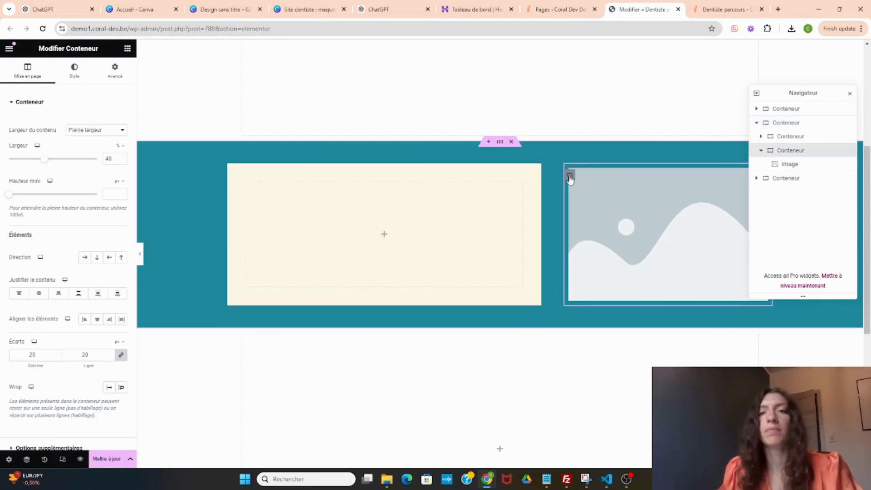
left_click(103, 75)
left_click(15, 169)
type("0")
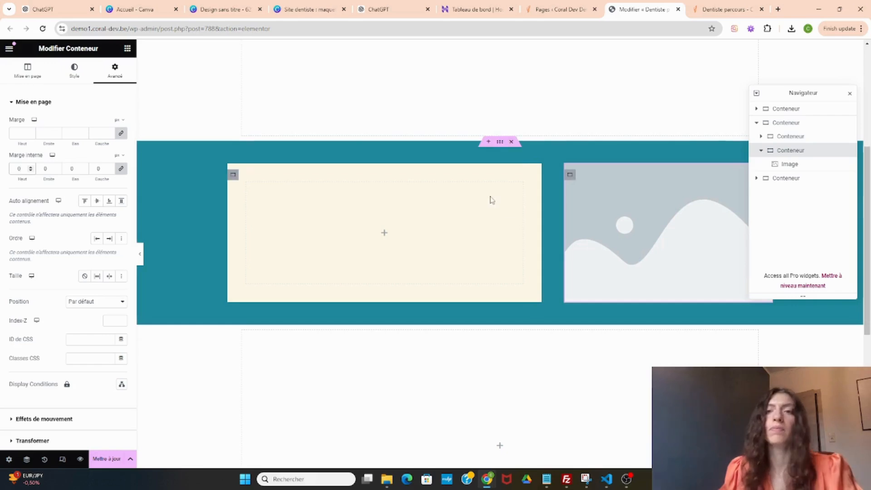
Replace the placeholder in the Image widget with the dentist photo Design-sans-titre-14.png from the media library.
left_click(604, 204)
left_click(106, 149)
left_click(146, 148)
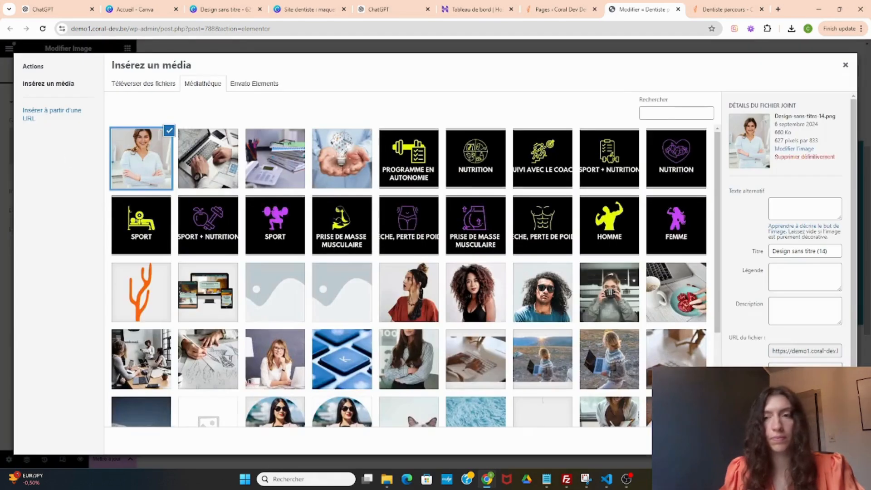
left_click(826, 441)
scroll(253, 226, "down", 1)
Add a Titre widget to the cream 60% container and set its font family to Arimo.
left_click(127, 50)
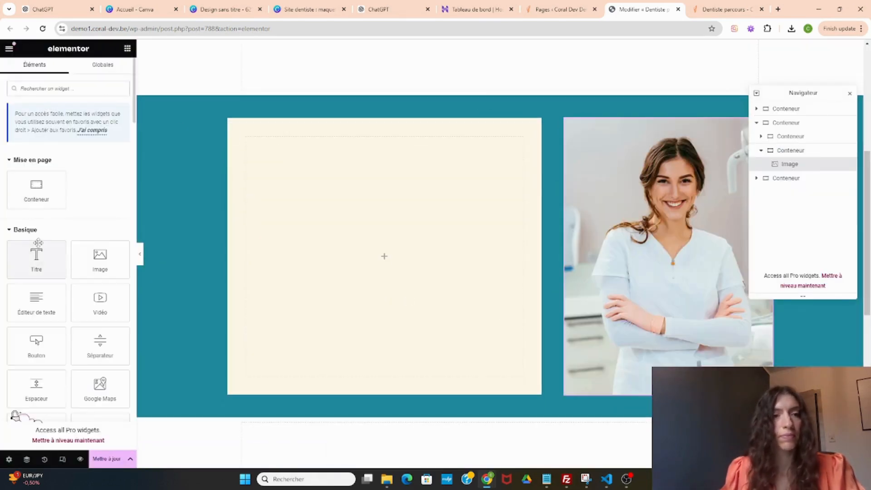
left_click_drag(37, 250, 289, 190)
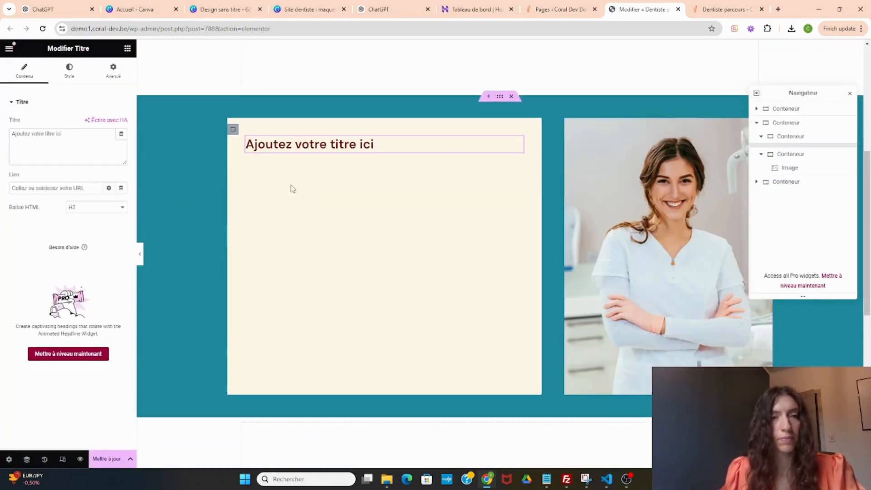
left_click(69, 75)
left_click(121, 161)
left_click(95, 206)
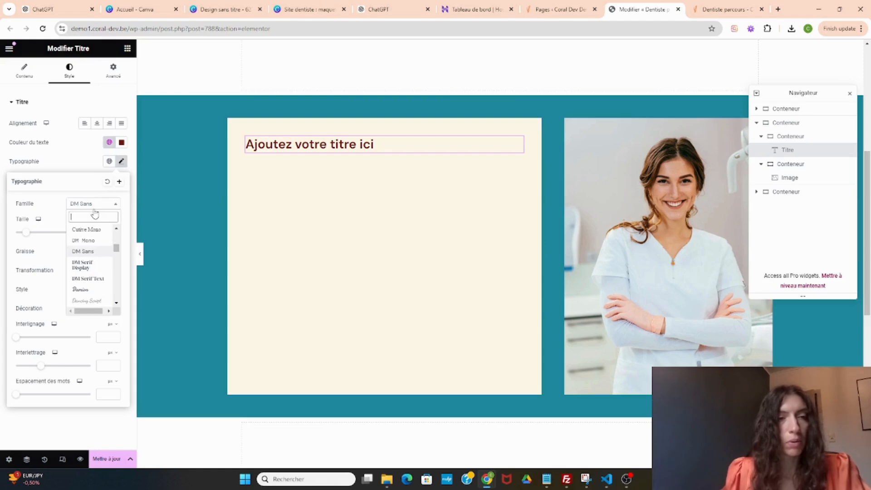
type("ar")
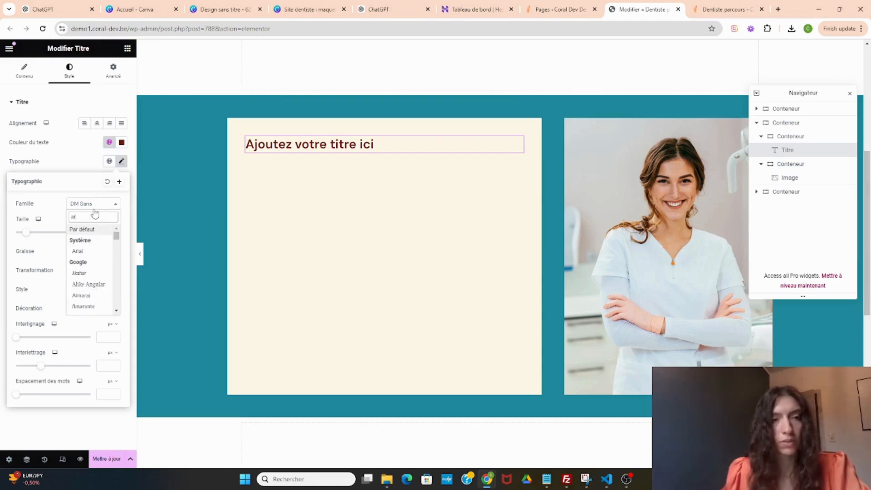
type("im")
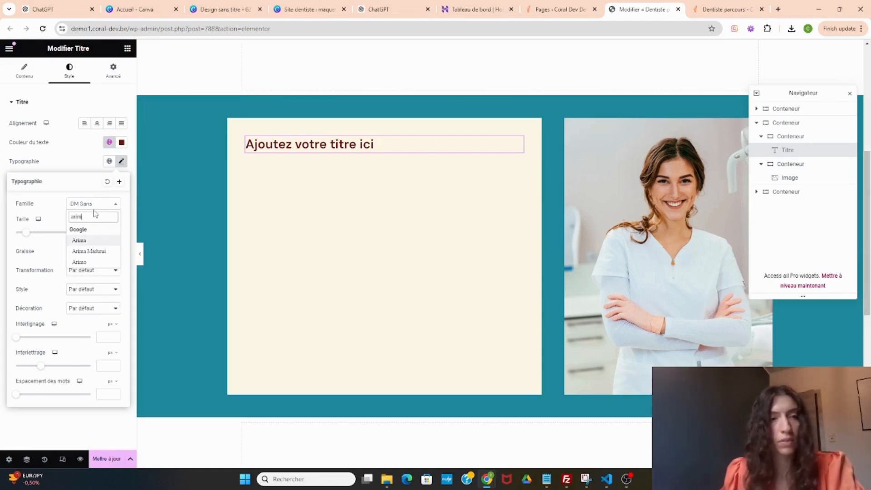
left_click(96, 261)
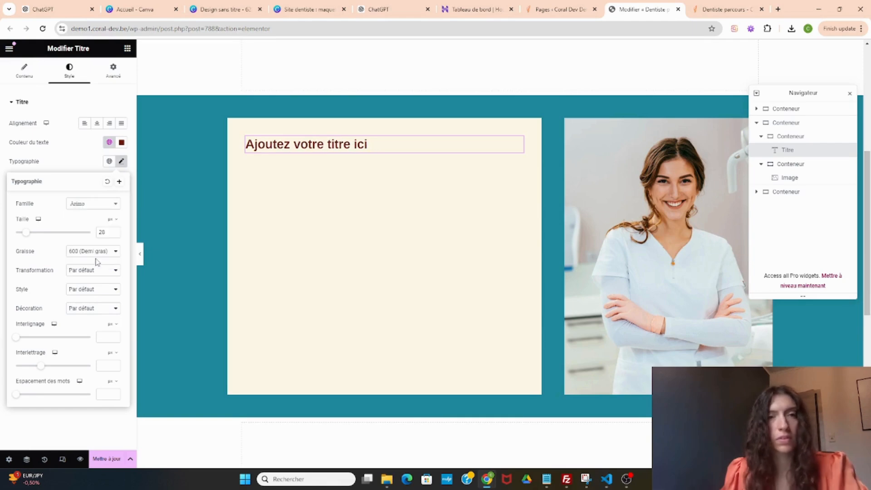
Increase the heading's font size slightly and centre the heading.
left_click(115, 230)
left_click(114, 231)
left_click(96, 123)
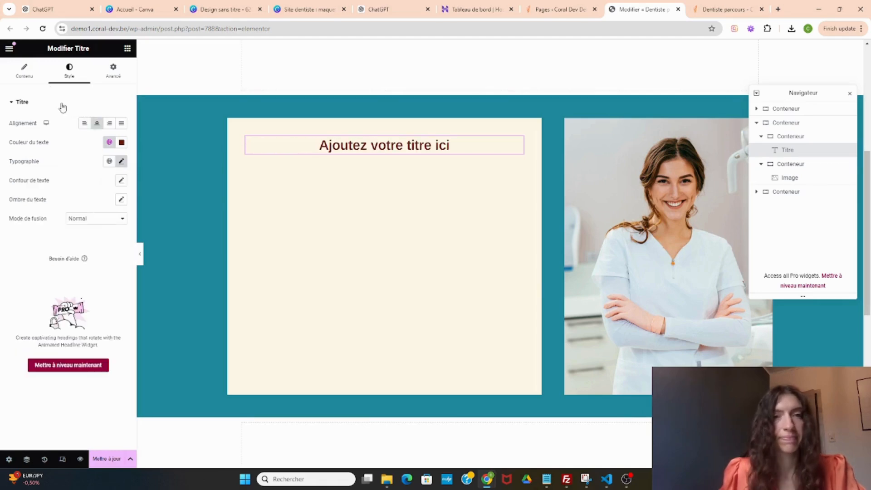
Replace the heading's placeholder text with "Mon parcours de dentiste".
left_click(24, 72)
left_click_drag(86, 134, 10, 138)
type("Mon parcours de dentiste")
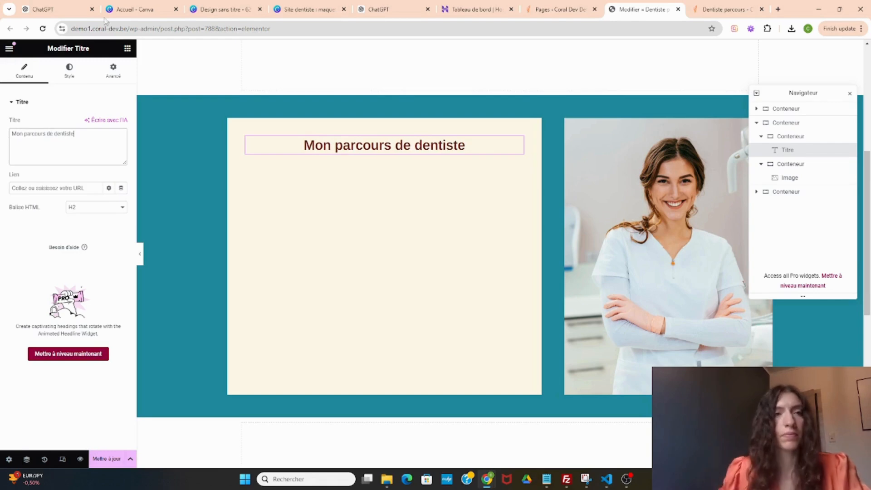
Add an Éditeur de texte widget below the heading and fill it with three lorem ipsum paragraphs.
left_click(128, 48)
left_click_drag(35, 301, 393, 153)
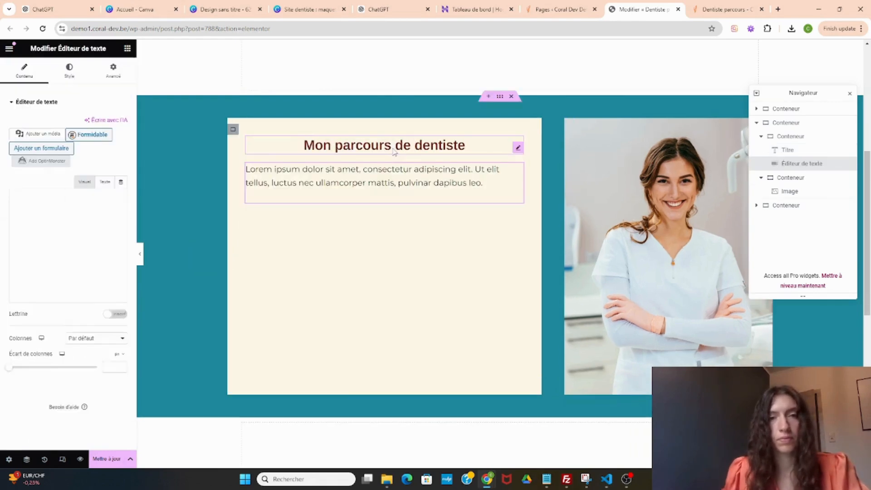
left_click(567, 257)
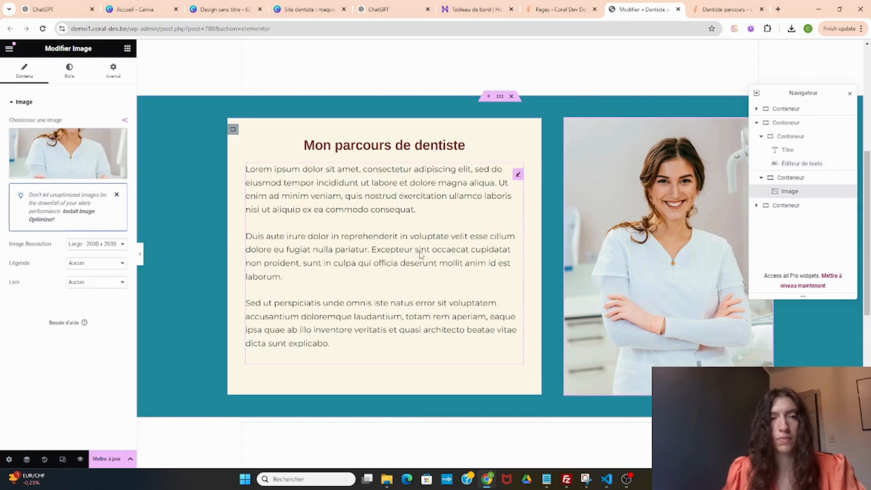
Add a centred Bouton widget below the paragraphs with the text "Me contacter".
left_click(127, 48)
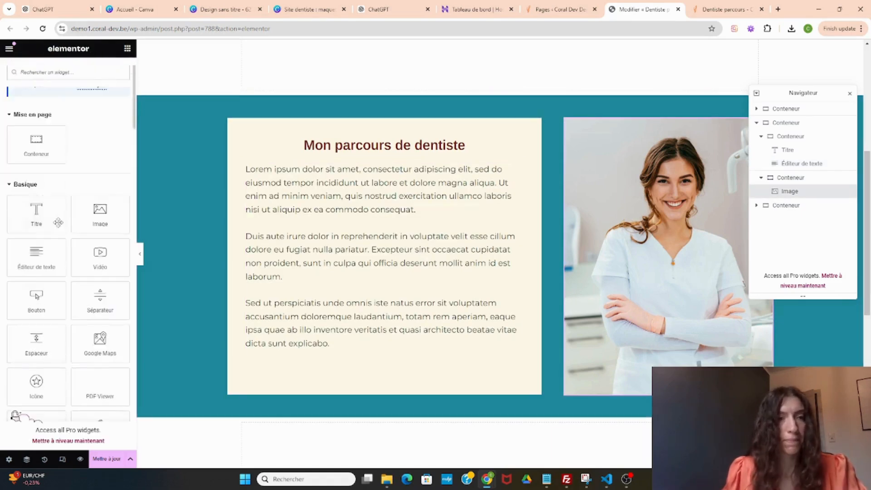
left_click_drag(39, 297, 360, 356)
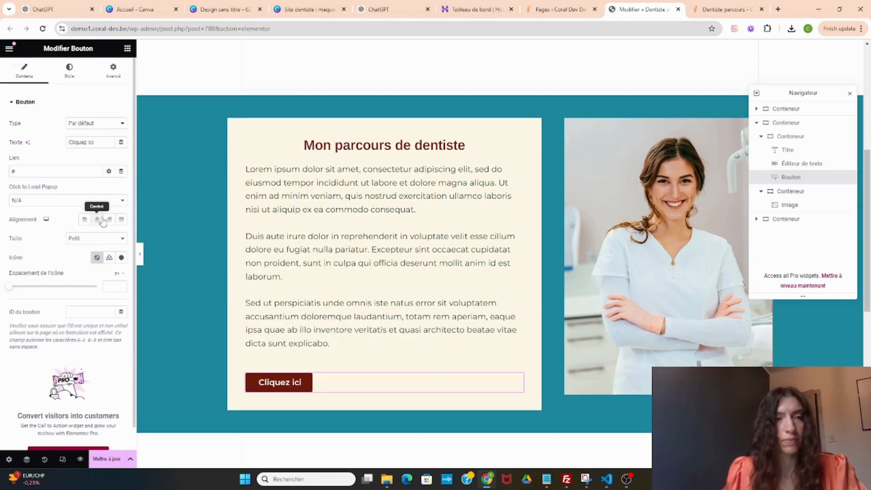
triple_click(102, 144)
type("Me contacter")
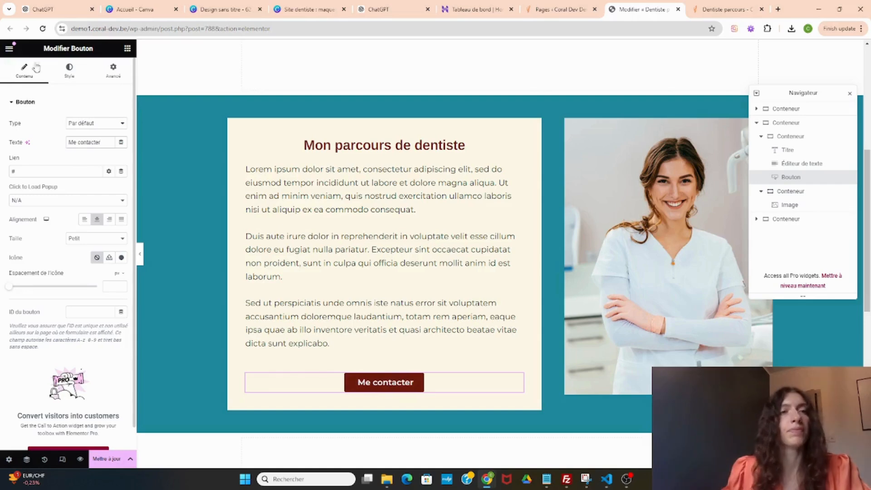
Set the "Me contacter" button's background colour to the yellow from the Notepad notes.
left_click(69, 69)
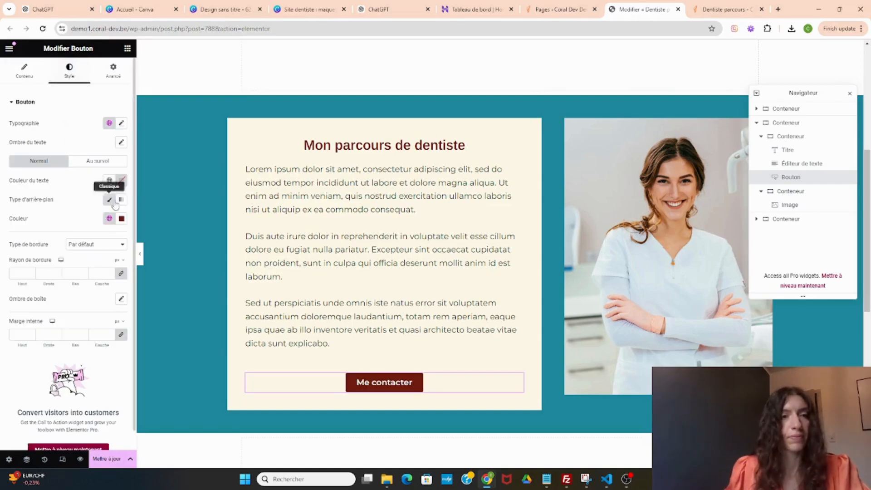
left_click(546, 479)
left_click_drag(198, 298, 171, 301)
left_click(122, 221)
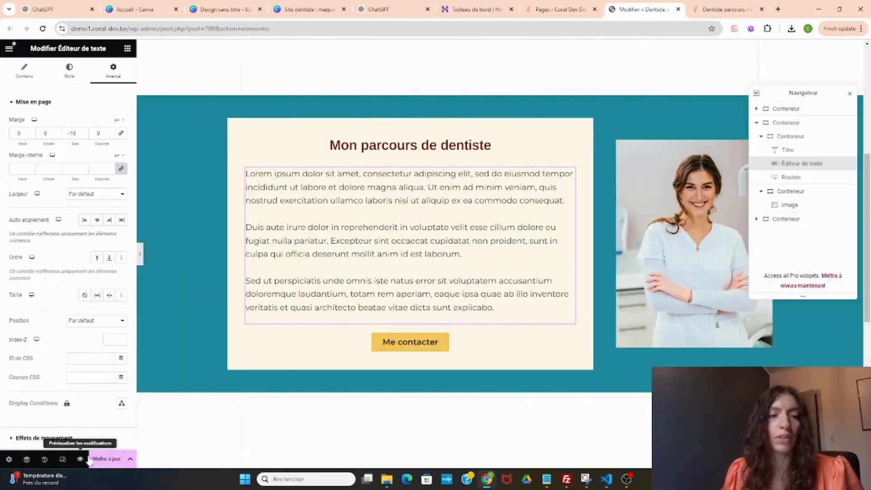
Save the page update, then reload the live dentiste-parcours page and check the finished section.
left_click(104, 459)
left_click(724, 9)
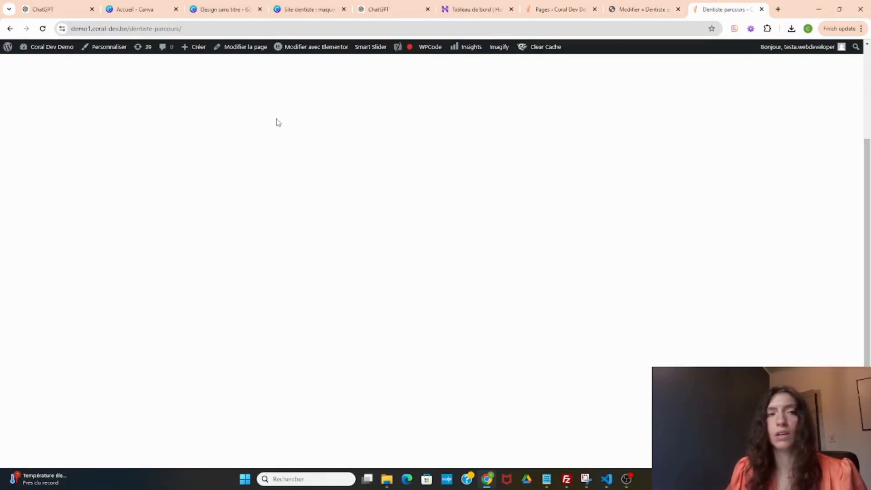
left_click(42, 29)
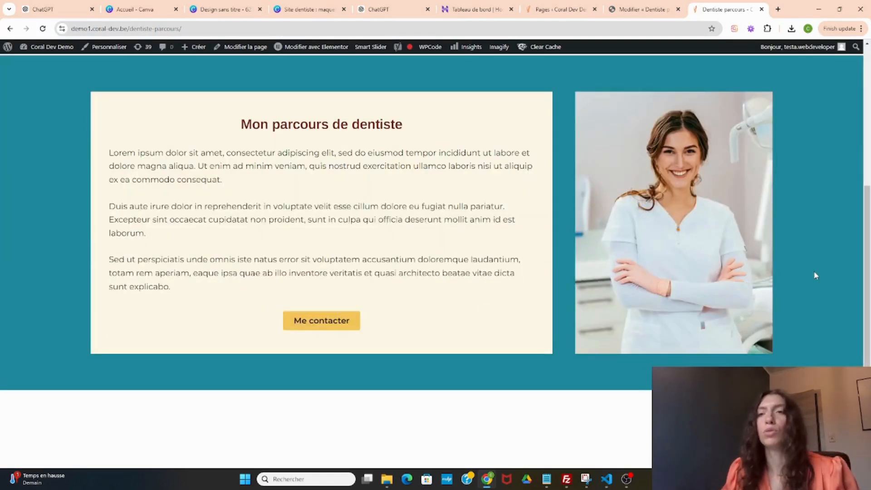
scroll(816, 276, "up", 1)
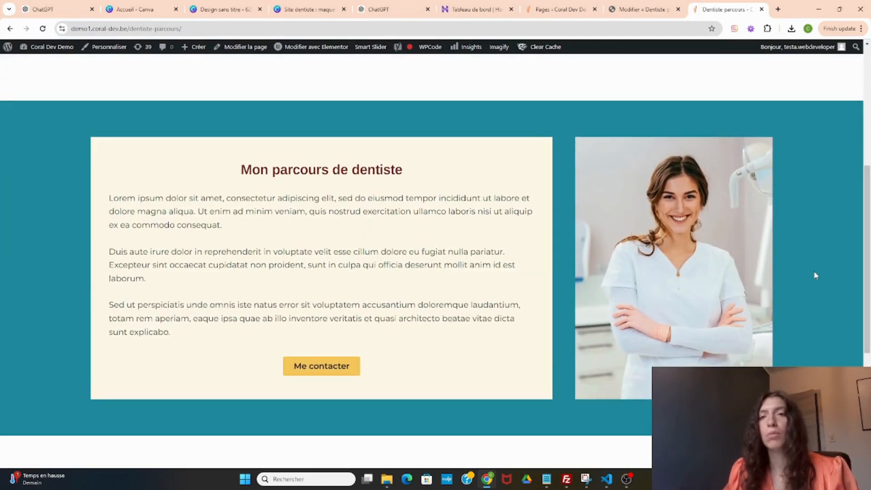